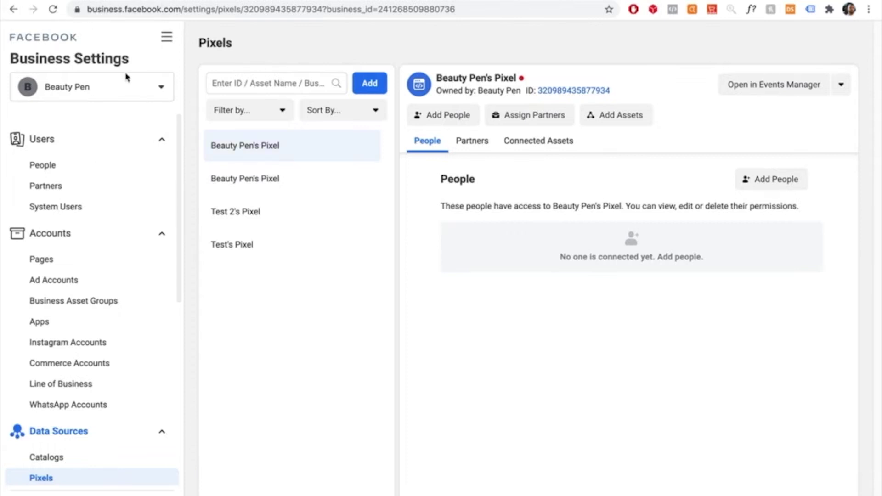
pyautogui.scroll(-2, 113, 322)
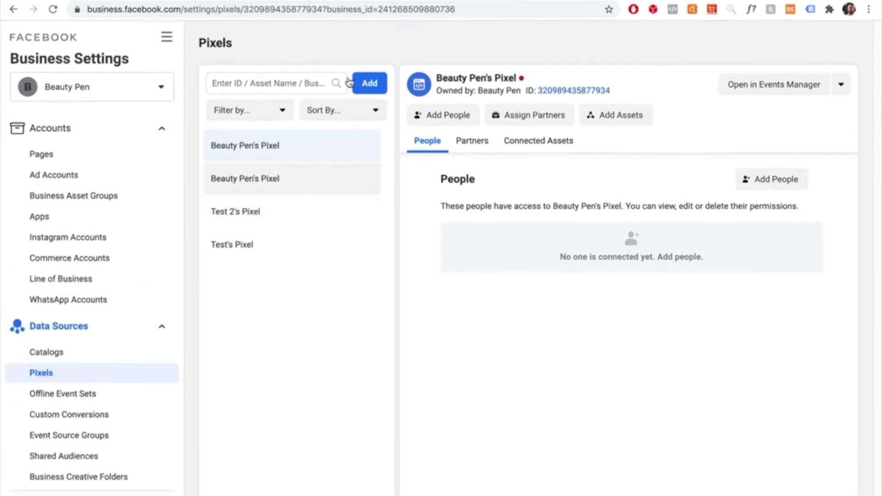
pyautogui.click(373, 89)
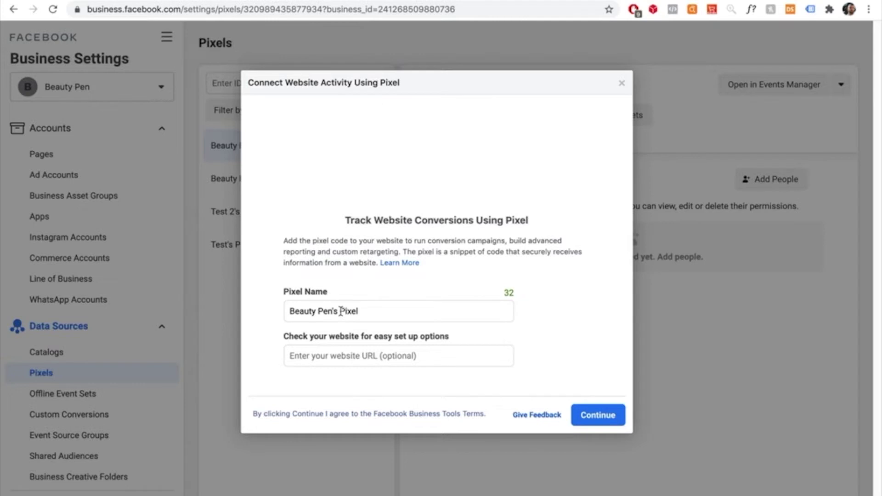
pyautogui.moveTo(339, 314); pyautogui.dragTo(274, 314)
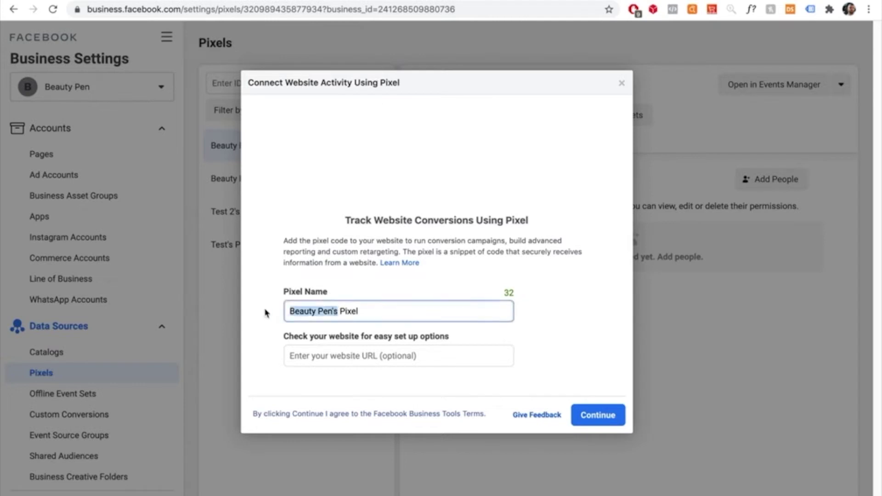
pyautogui.moveTo(332, 313); pyautogui.dragTo(288, 315)
pyautogui.press('BackSpace')
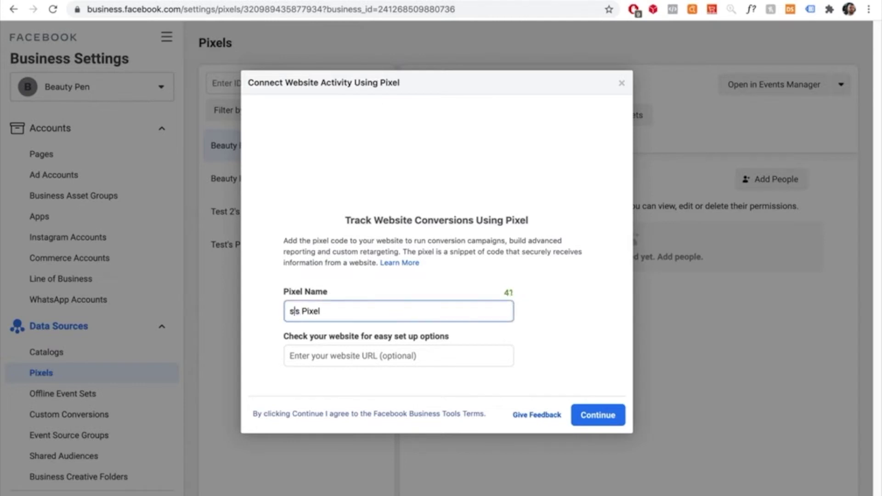
pyautogui.write('STA')
pyautogui.press('BackSpace')
pyautogui.press('BackSpace')
pyautogui.write('tal')
pyautogui.press('BackSpace')
pyautogui.press('BackSpace')
pyautogui.write('allon Test')
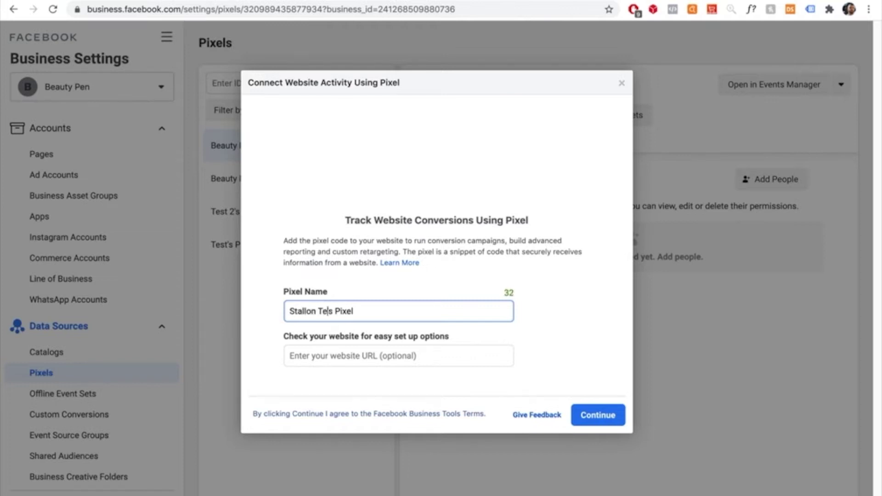
pyautogui.click(386, 346)
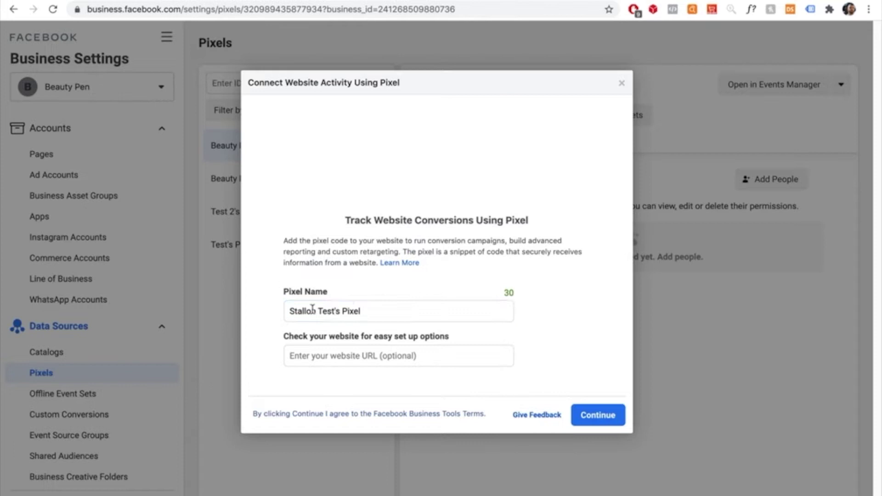
pyautogui.click(598, 419)
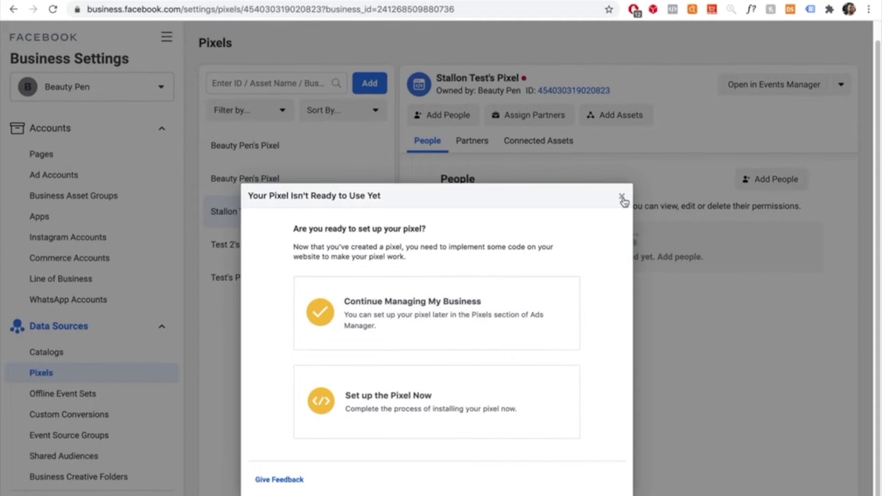
pyautogui.click(622, 198)
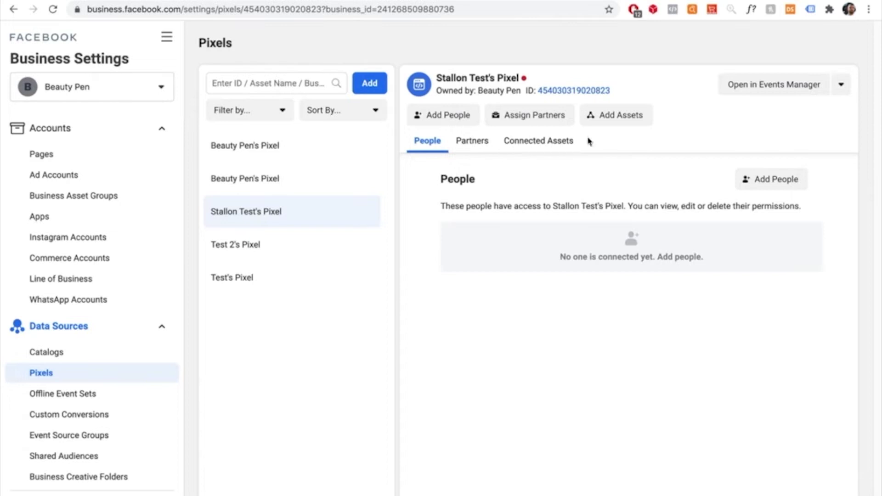
pyautogui.click(570, 150)
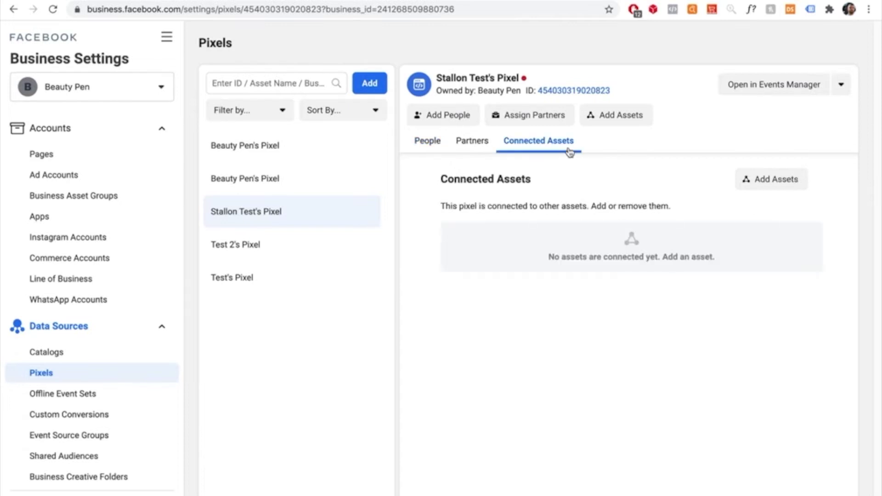
pyautogui.click(798, 181)
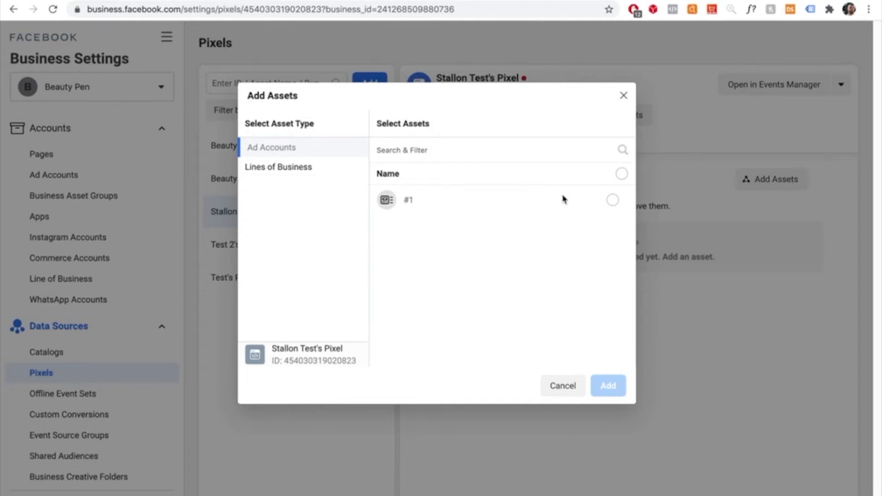
pyautogui.click(612, 201)
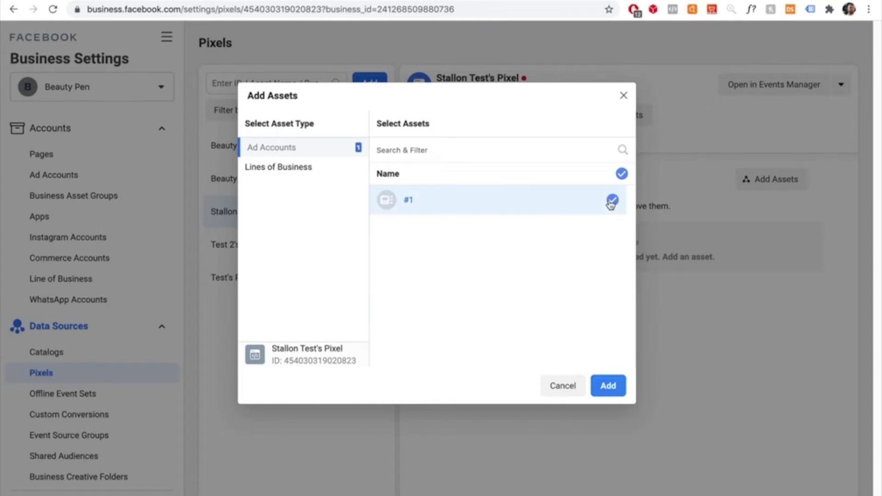
pyautogui.click(608, 386)
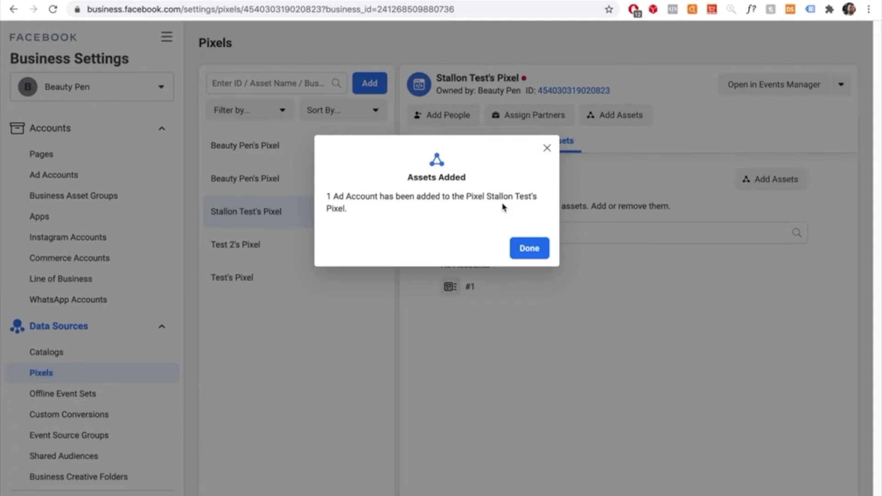
pyautogui.click(530, 249)
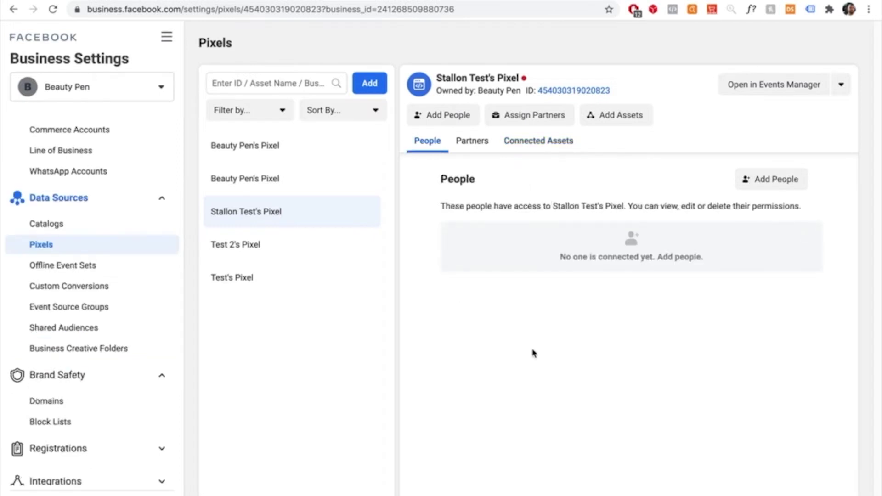
# Go to Events Manager from the Business Tools menu to see the pixel data sources.
pyautogui.click(167, 41)
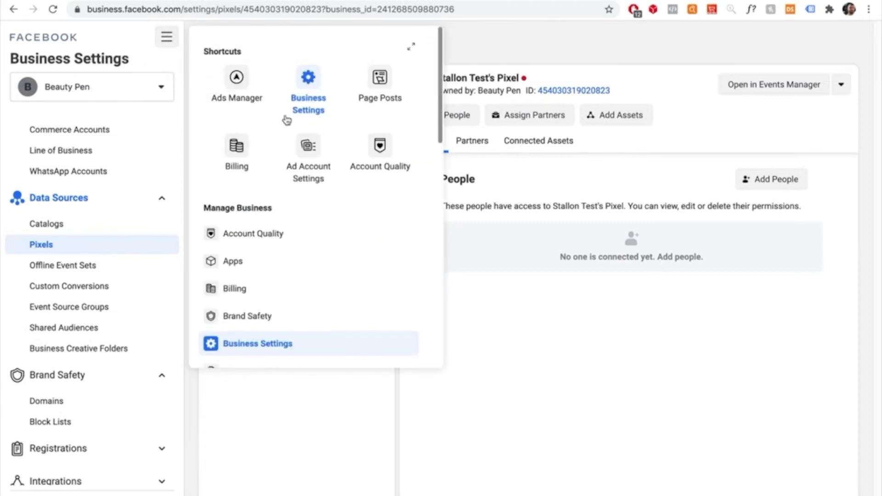
pyautogui.scroll(-5, 287, 120)
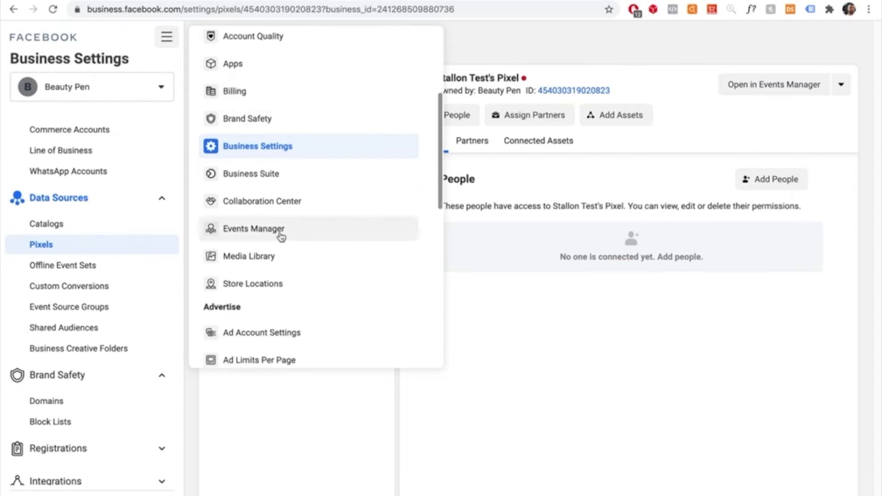
pyautogui.scroll(5, 282, 235)
pyautogui.scroll(-6, 276, 164)
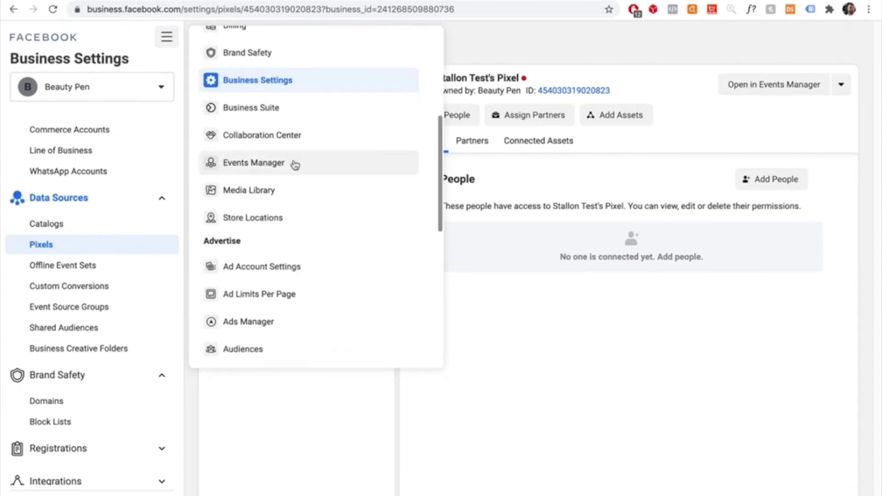
pyautogui.click(314, 170)
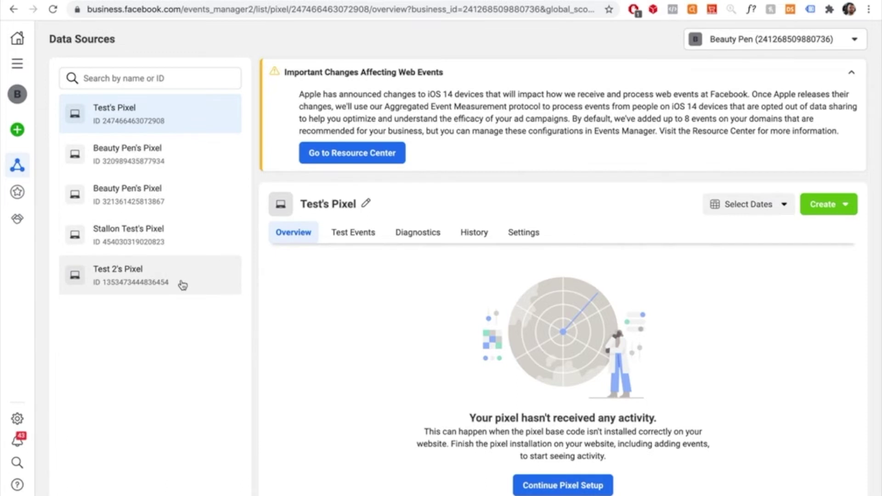
pyautogui.click(164, 241)
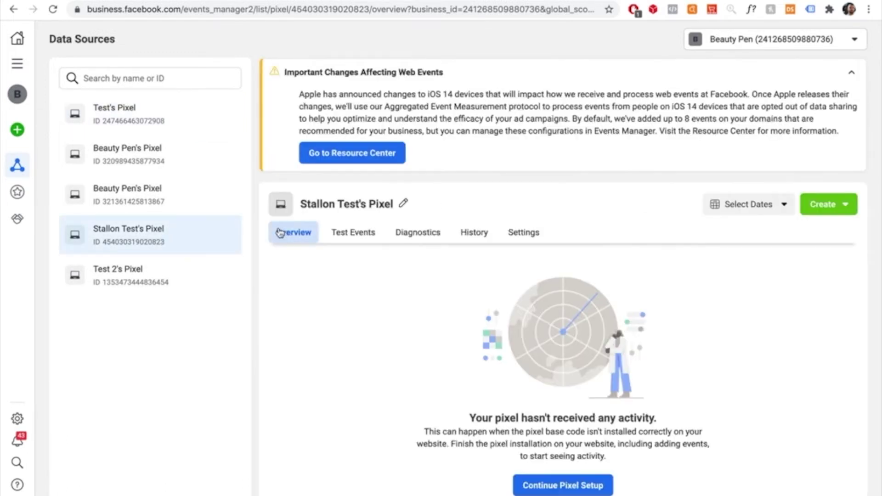
pyautogui.click(585, 488)
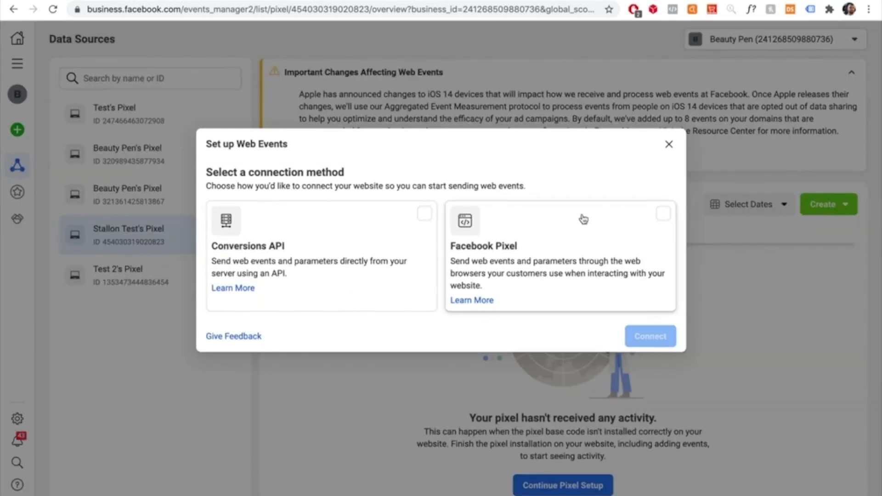
pyautogui.click(636, 244)
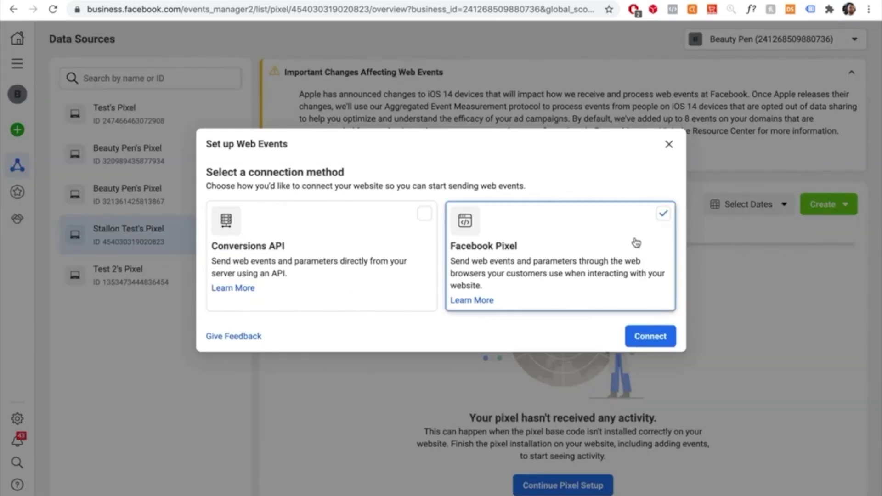
pyautogui.click(652, 337)
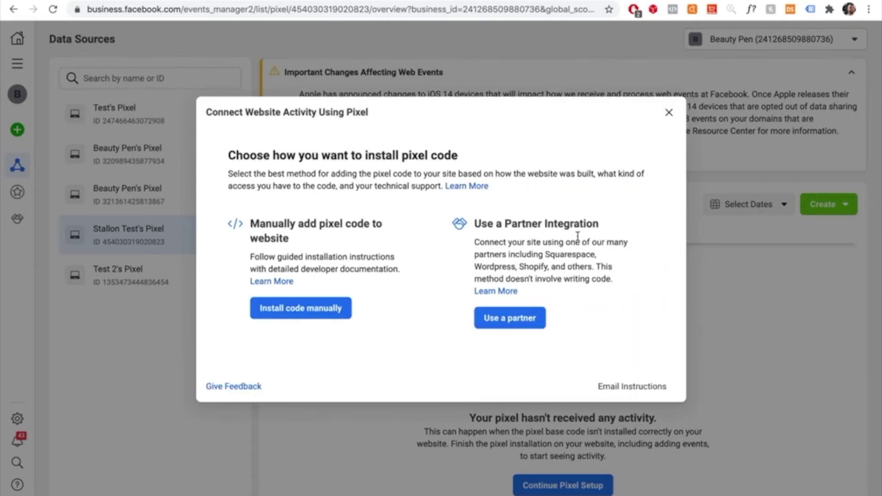
# Choose partner installation with Shopify, then switch to the Shopify admin.
pyautogui.click(511, 318)
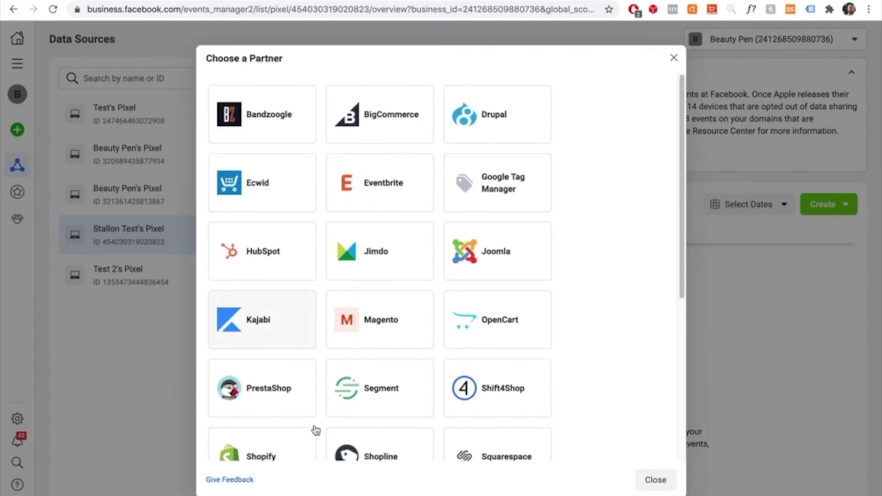
pyautogui.scroll(-4, 411, 194)
pyautogui.scroll(-2, 412, 195)
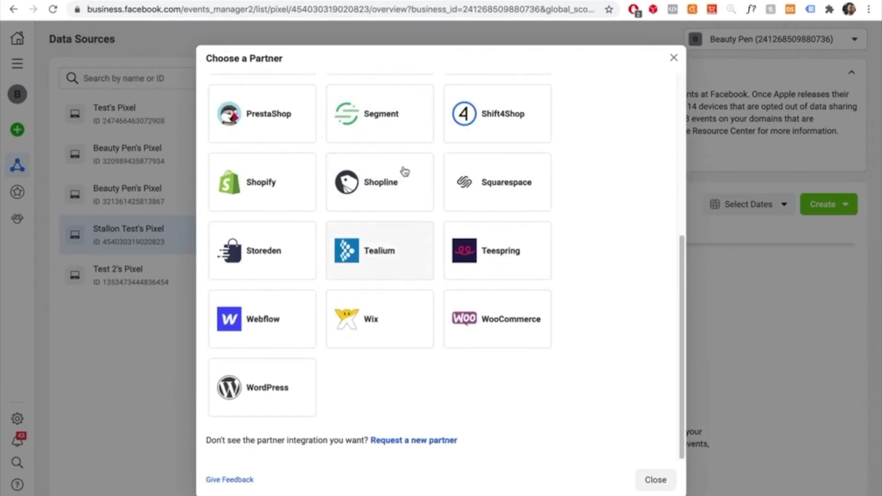
pyautogui.click(290, 184)
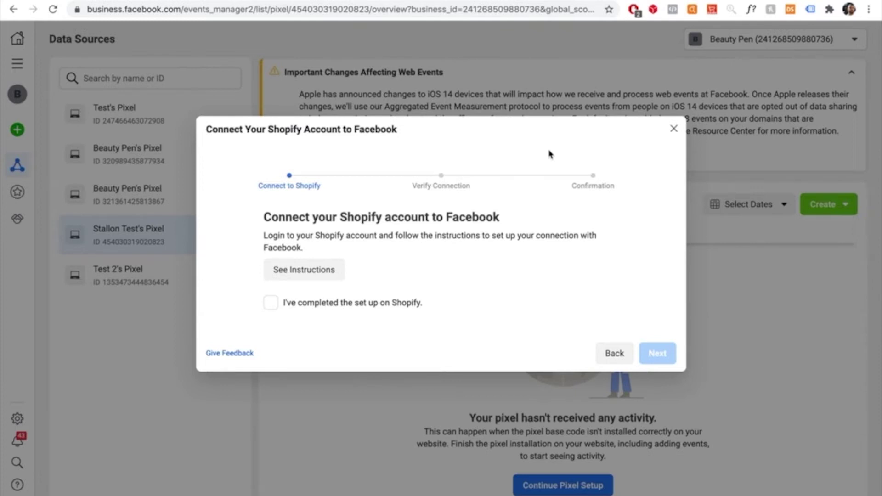
pyautogui.click(83, 1)
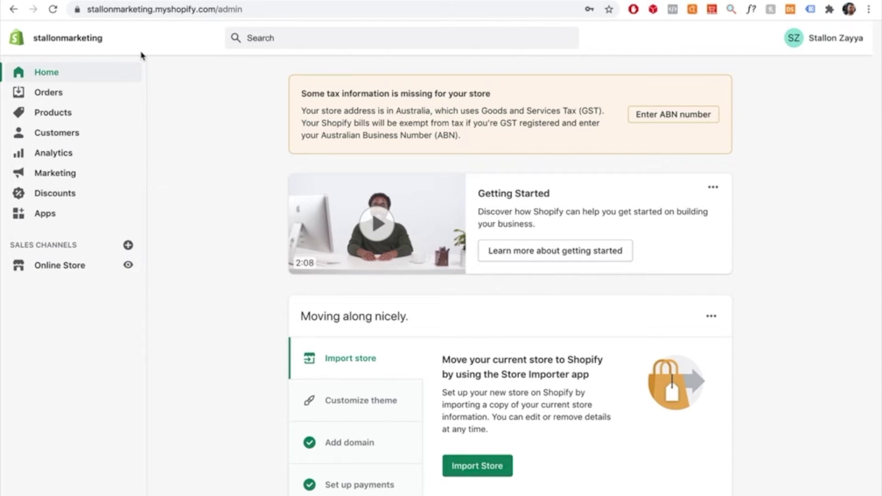
# Start the Facebook setup from Online Store preferences and review the requested permissions.
pyautogui.click(50, 267)
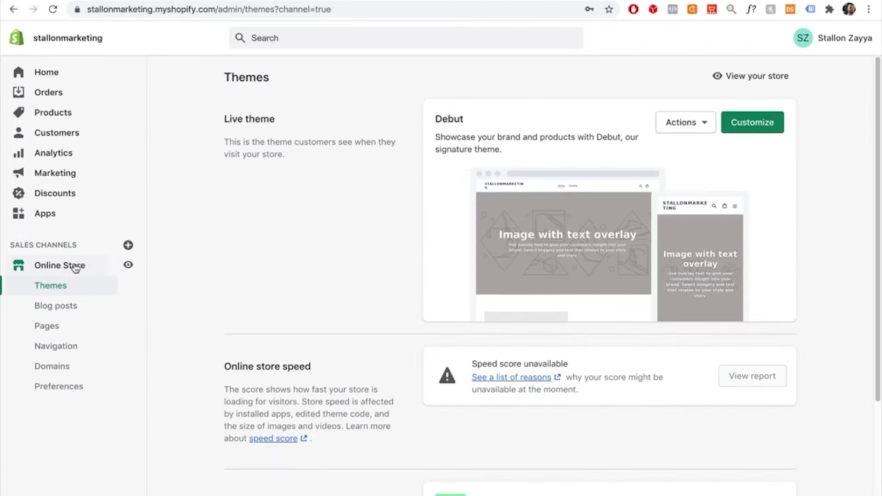
pyautogui.click(52, 394)
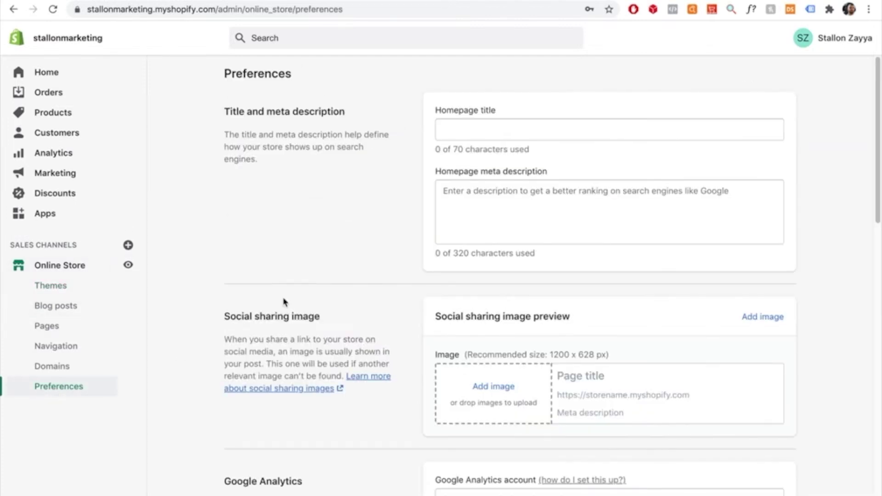
pyautogui.scroll(-10, 325, 270)
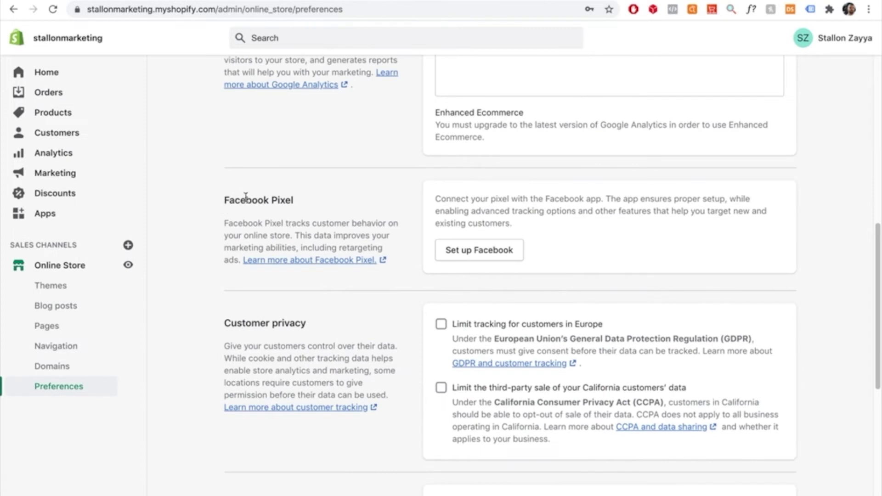
pyautogui.click(512, 263)
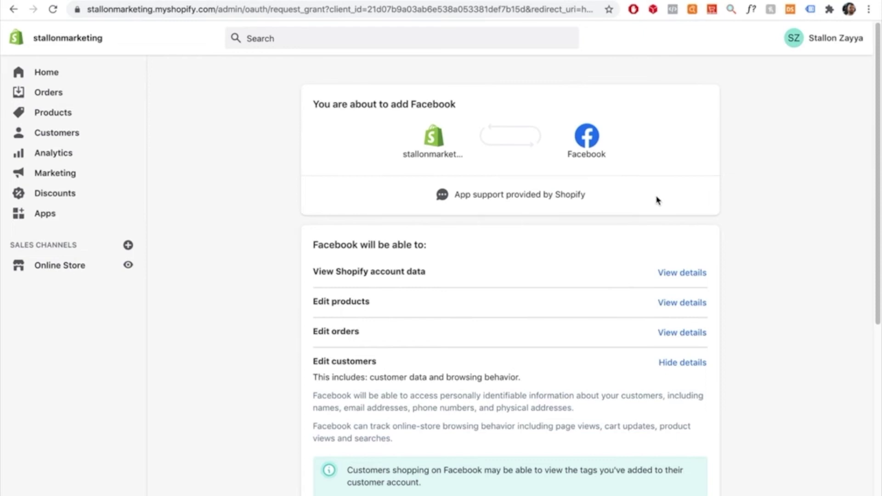
pyautogui.scroll(-7, 583, 266)
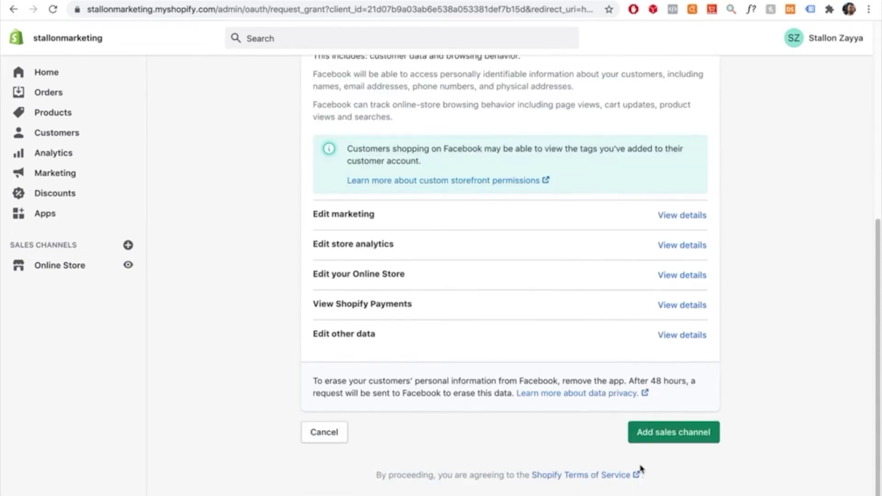
# Add the Facebook sales channel and grant Shopify the requested Facebook login permissions.
pyautogui.click(711, 439)
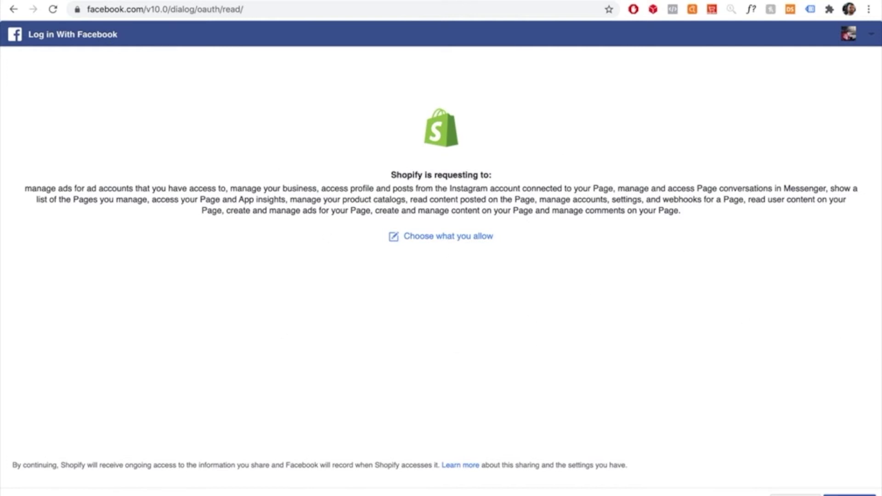
pyautogui.click(850, 495)
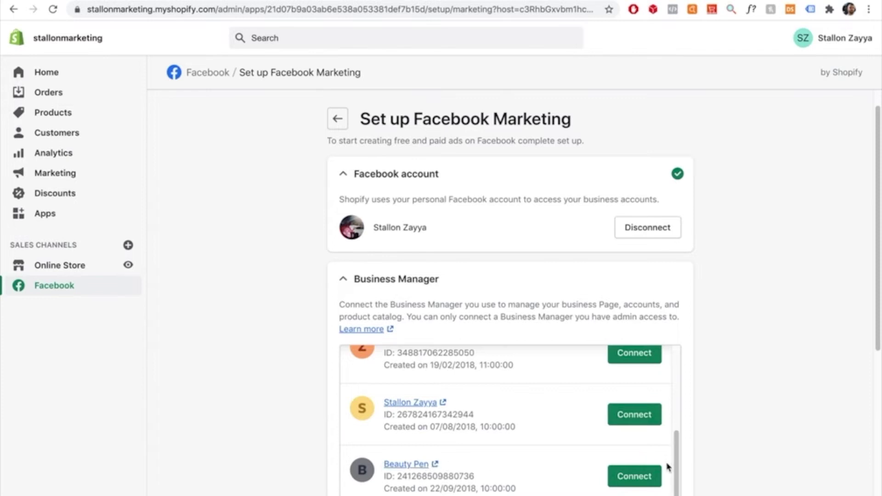
# Connect the Beauty Pen Business Manager, ad account #1 and Test Page, then expand Data sharing.
pyautogui.click(650, 484)
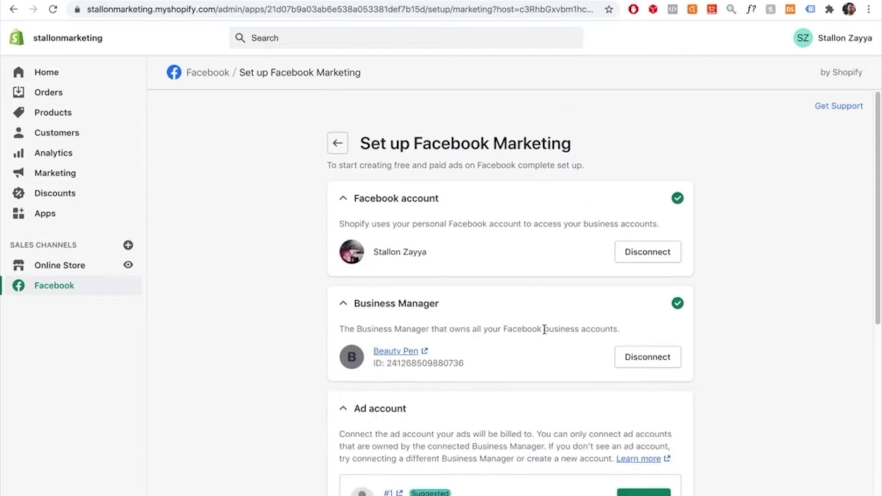
pyautogui.scroll(-1, 544, 330)
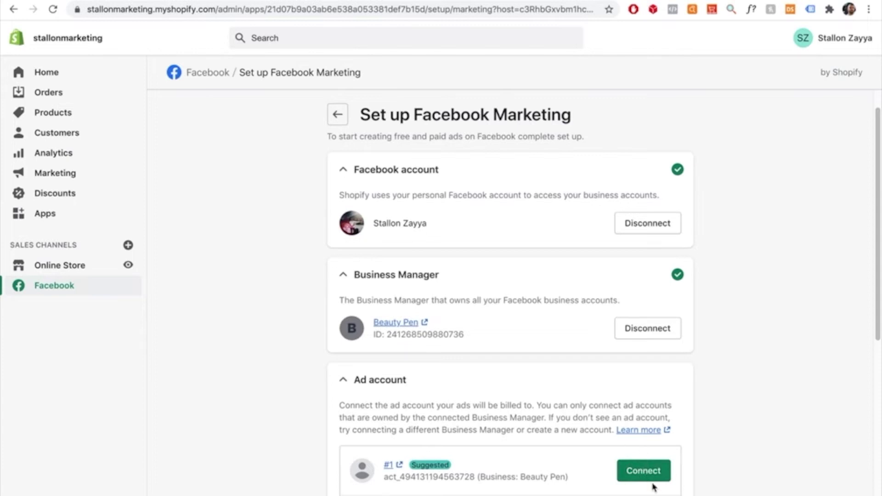
pyautogui.click(666, 476)
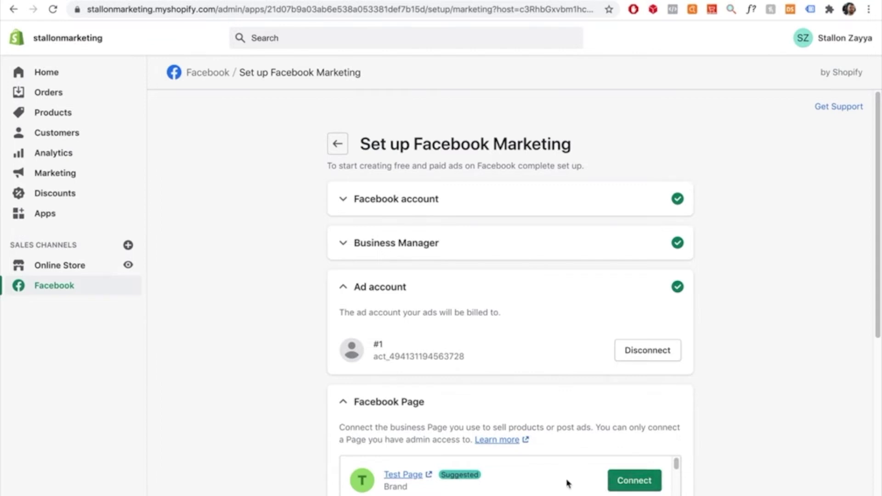
pyautogui.click(649, 482)
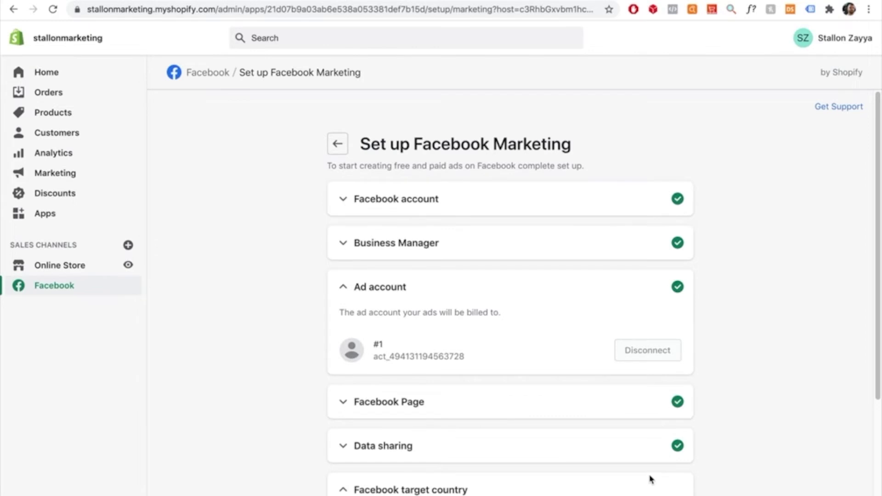
pyautogui.scroll(-1, 667, 453)
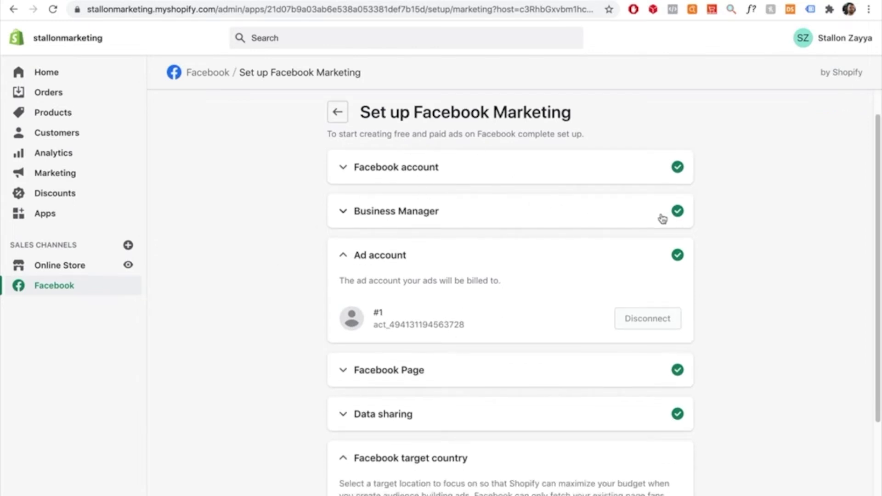
pyautogui.click(348, 424)
# Set the customer data sharing level to Maximum.
pyautogui.scroll(-3, 465, 369)
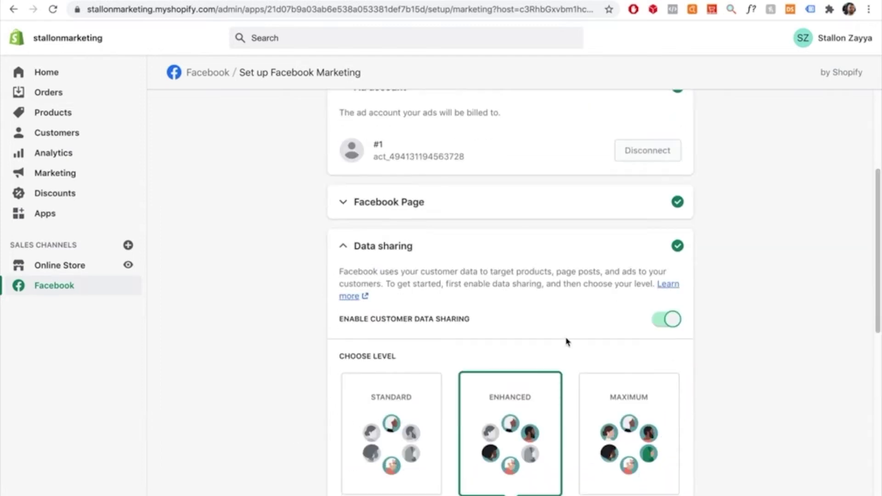
pyautogui.scroll(-3, 565, 341)
pyautogui.scroll(-3, 412, 210)
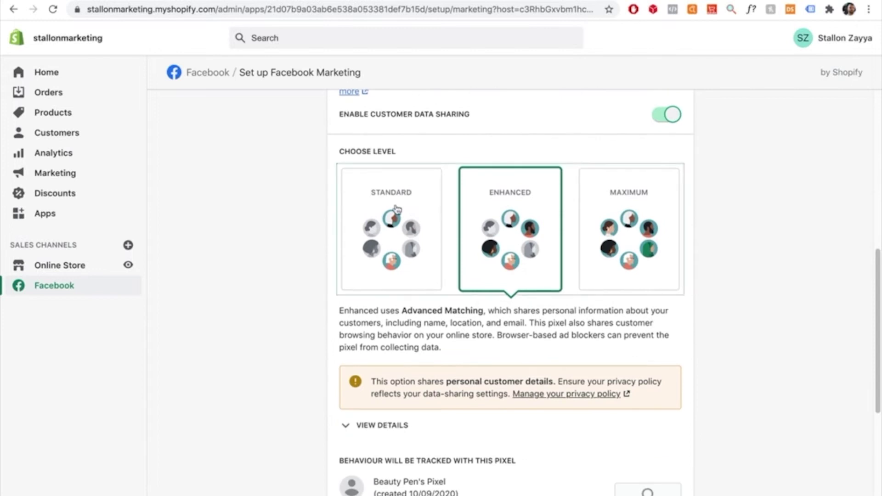
pyautogui.click(591, 217)
# Connect the test pixel created 07/05/2021 from the pixel list.
pyautogui.scroll(2, 462, 229)
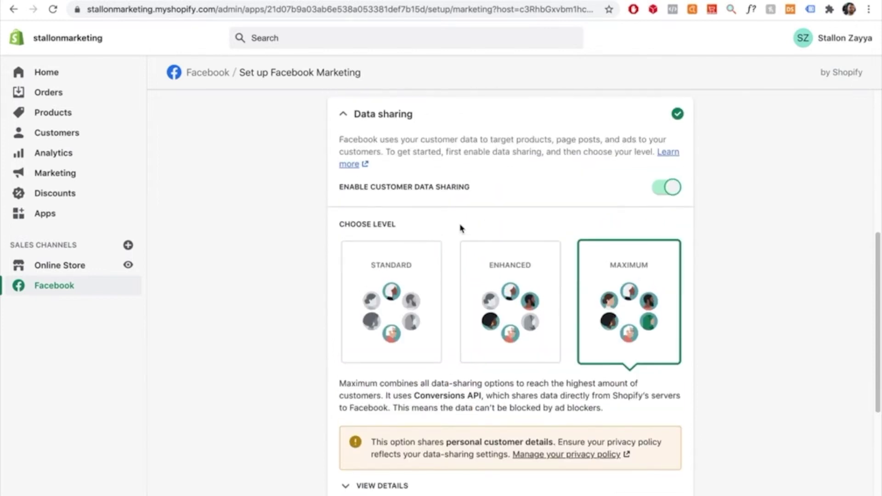
pyautogui.scroll(-1, 531, 225)
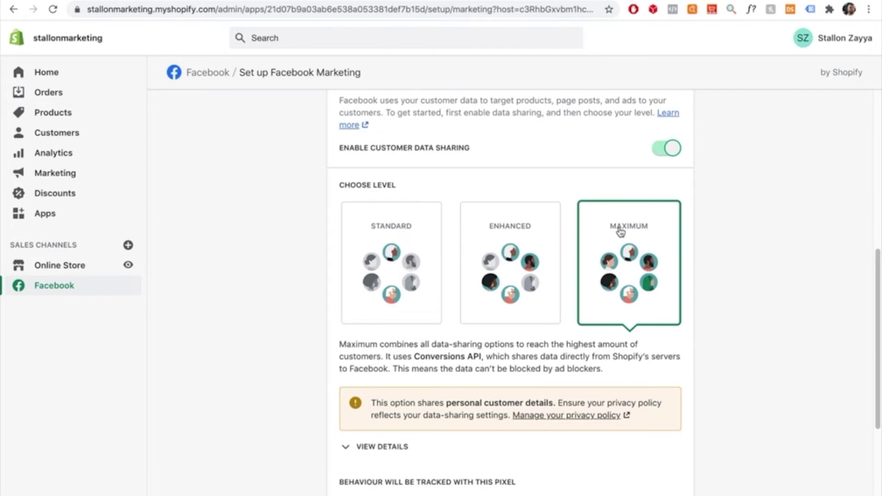
pyautogui.scroll(2, 593, 199)
pyautogui.scroll(-2, 427, 160)
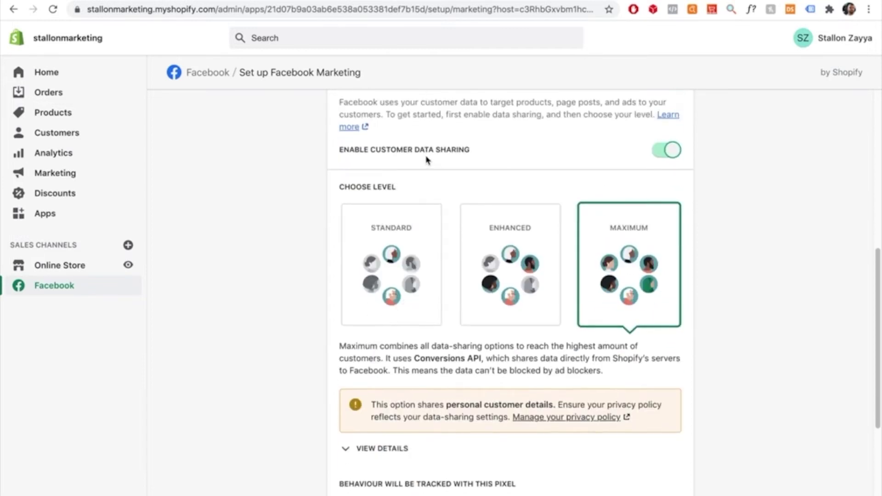
pyautogui.scroll(1, 426, 160)
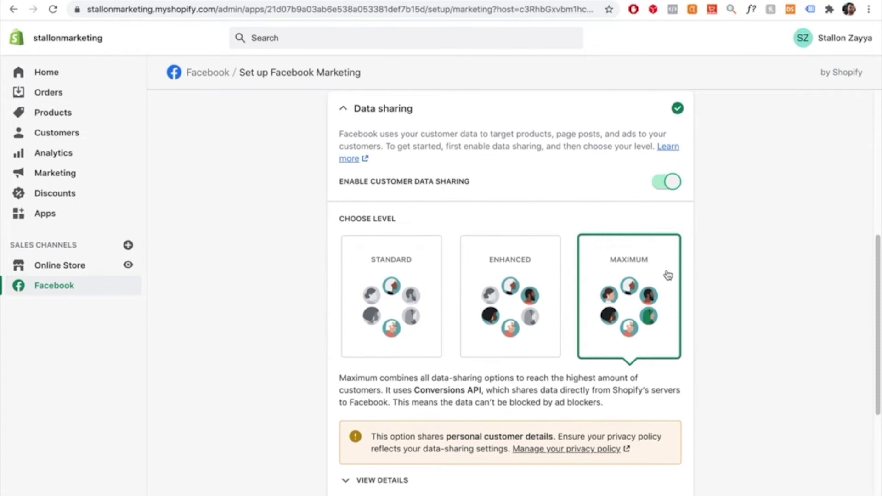
pyautogui.scroll(-3, 668, 275)
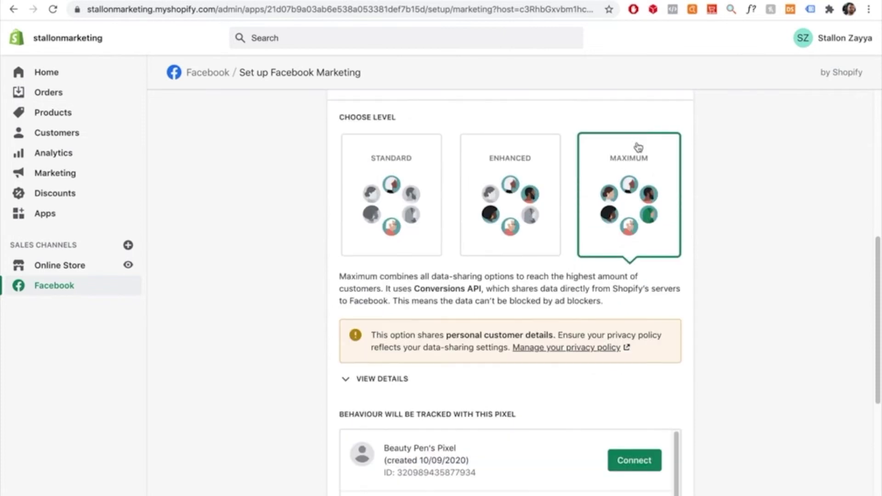
pyautogui.scroll(-2, 577, 440)
pyautogui.scroll(-8, 508, 367)
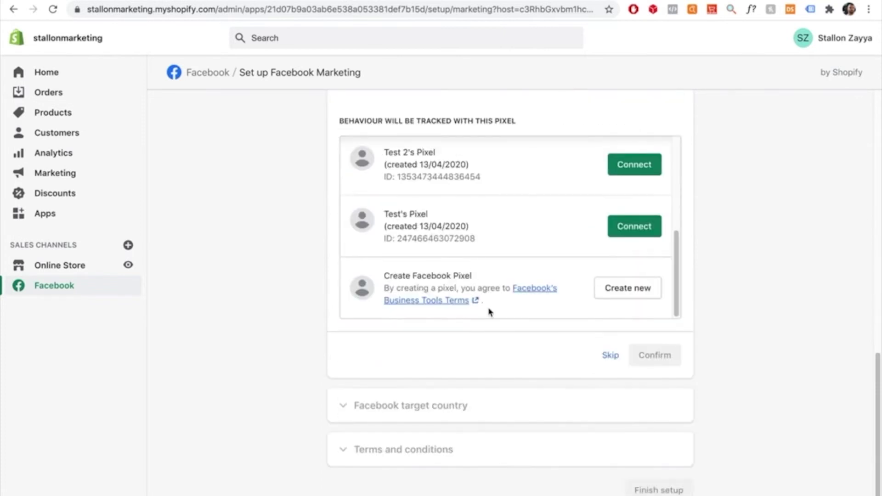
pyautogui.scroll(3, 488, 309)
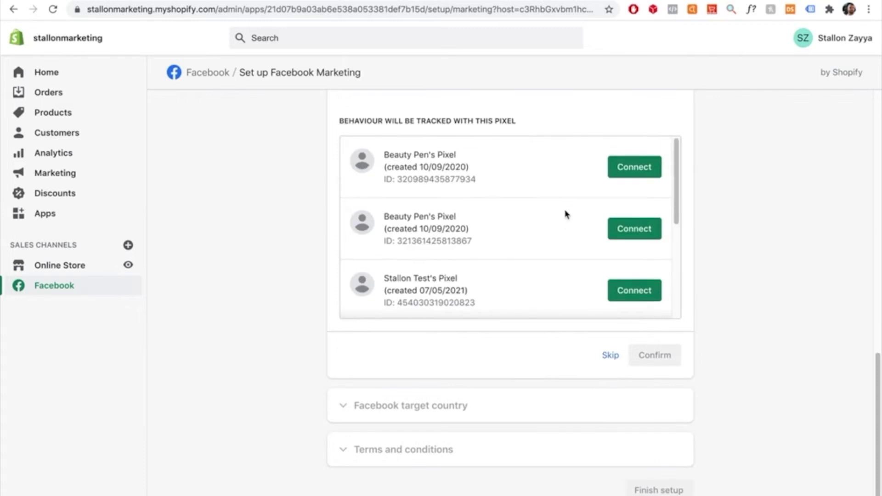
pyautogui.scroll(1, 566, 214)
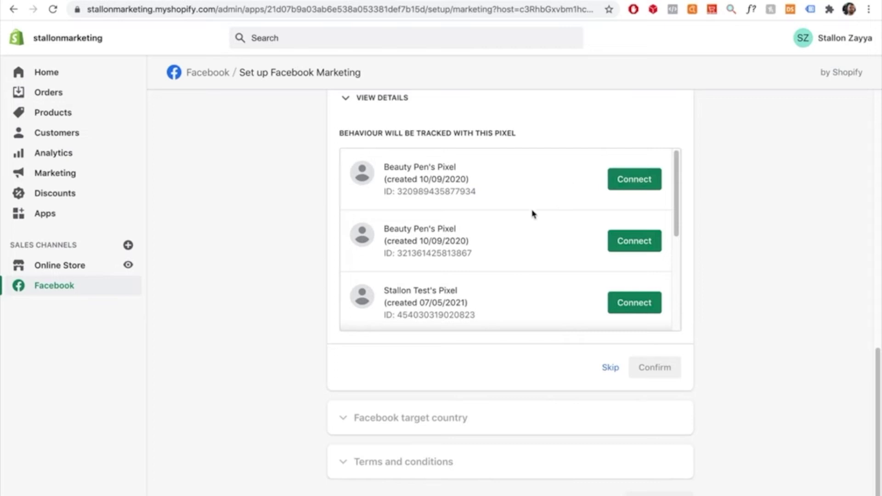
pyautogui.scroll(1, 532, 213)
pyautogui.scroll(-1, 533, 214)
pyautogui.scroll(-2, 533, 214)
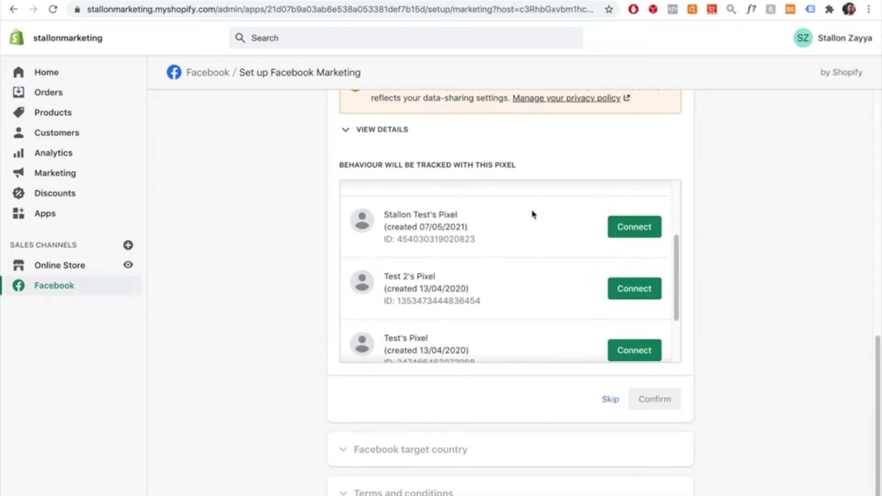
pyautogui.scroll(-1, 532, 213)
pyautogui.scroll(1, 445, 240)
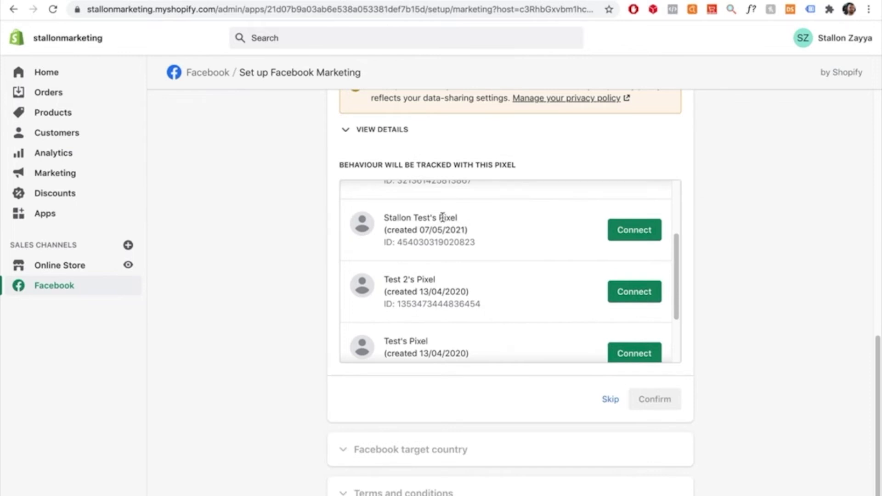
pyautogui.click(653, 238)
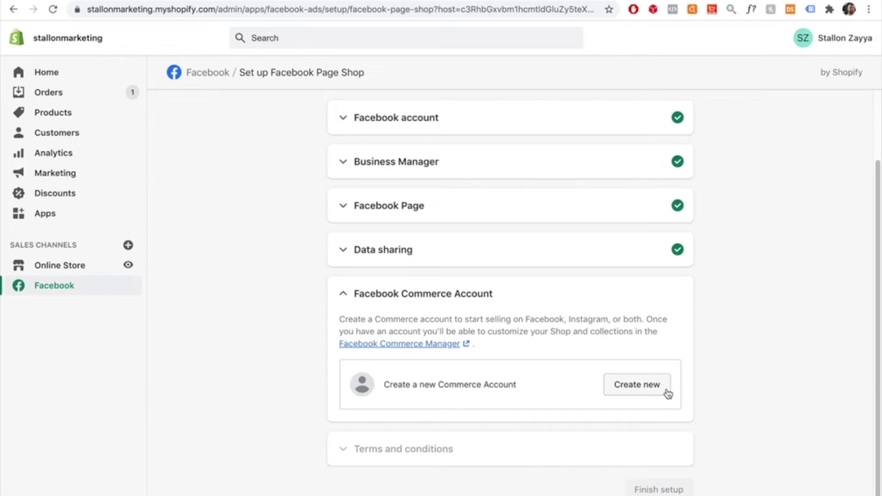
# Create a Commerce Account, accept the seller terms, finish Page Shop setup, return to Events Manager.
pyautogui.click(655, 391)
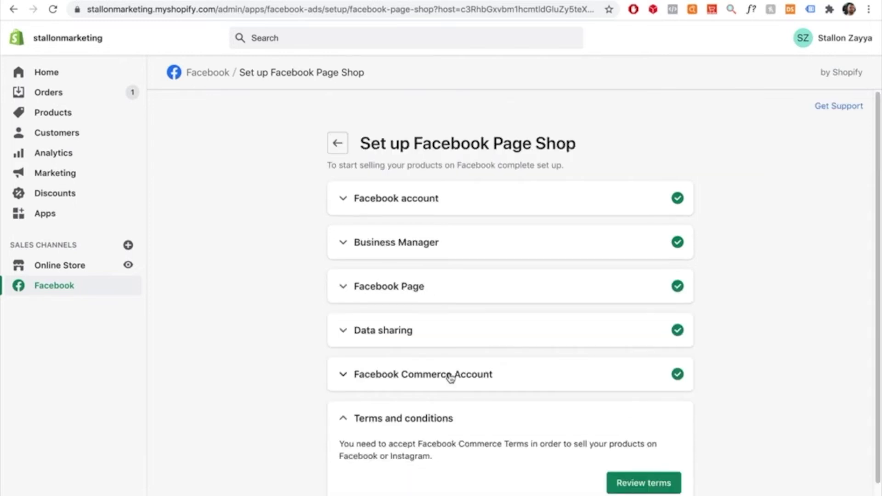
pyautogui.scroll(-1, 473, 390)
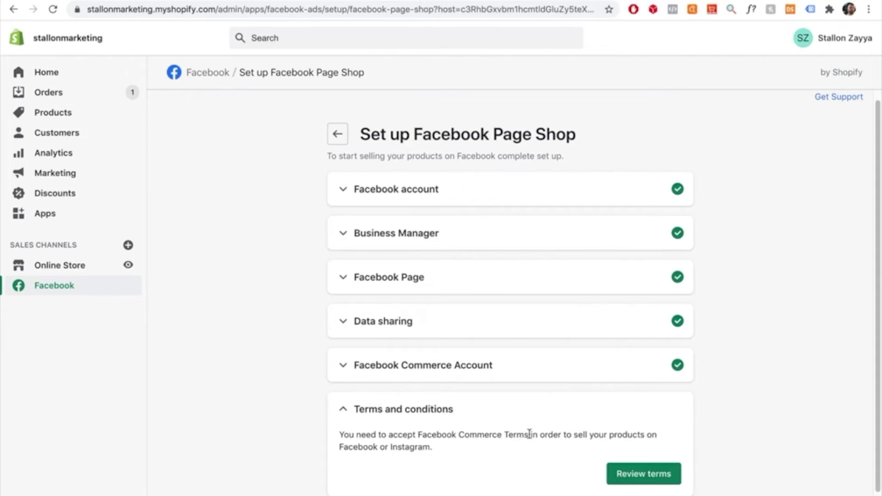
pyautogui.click(650, 477)
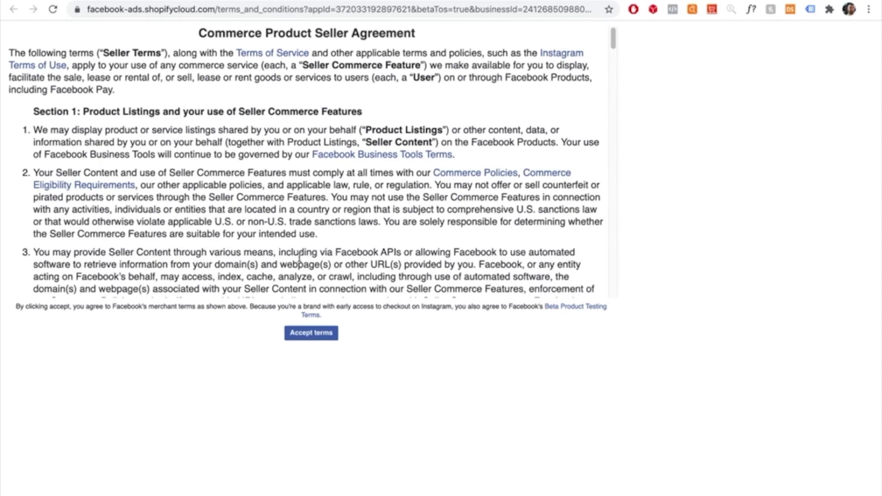
pyautogui.click(312, 333)
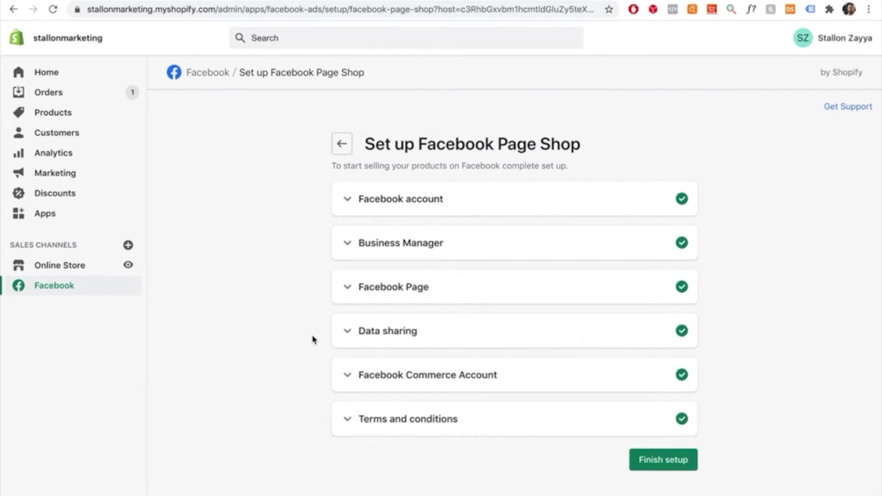
pyautogui.click(694, 469)
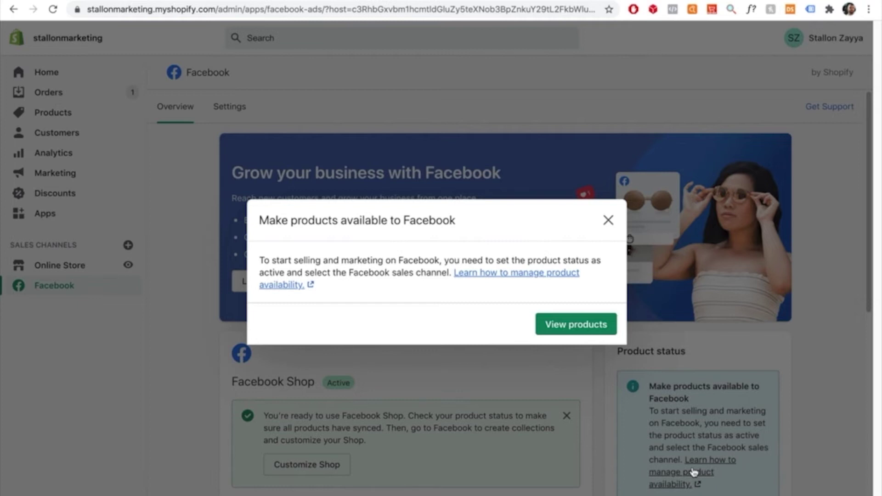
pyautogui.click(609, 220)
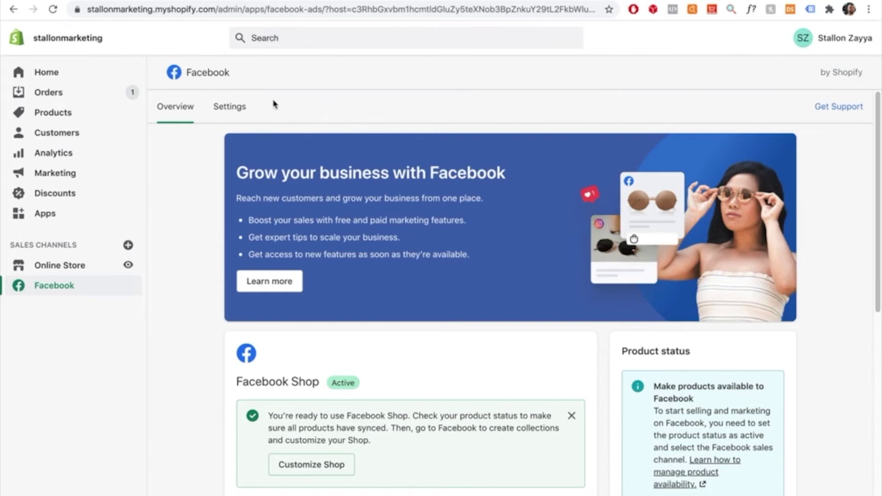
pyautogui.click(250, 2)
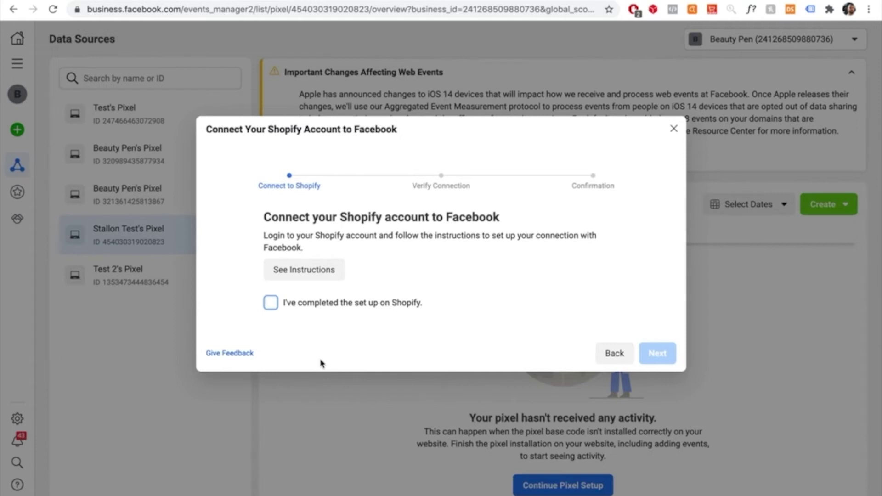
# Confirm the Shopify setup is completed and advance to the Verify Connection step.
pyautogui.click(271, 303)
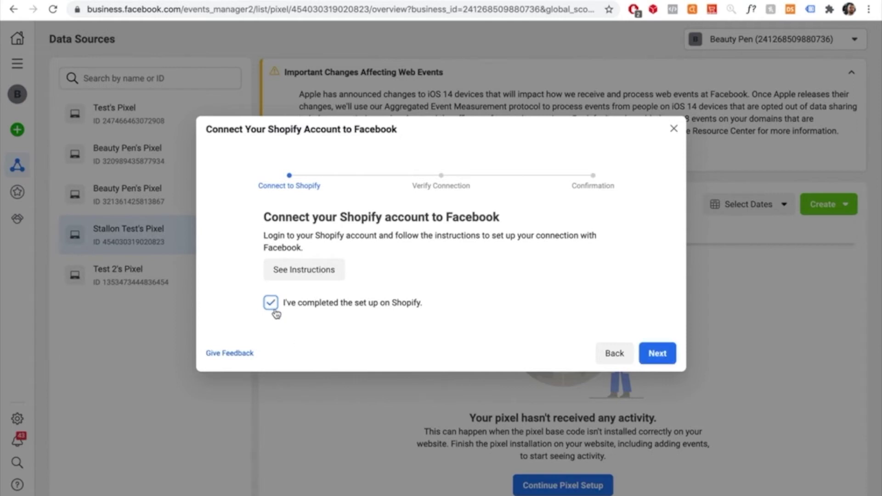
pyautogui.click(671, 362)
pyautogui.rightClick(350, 310)
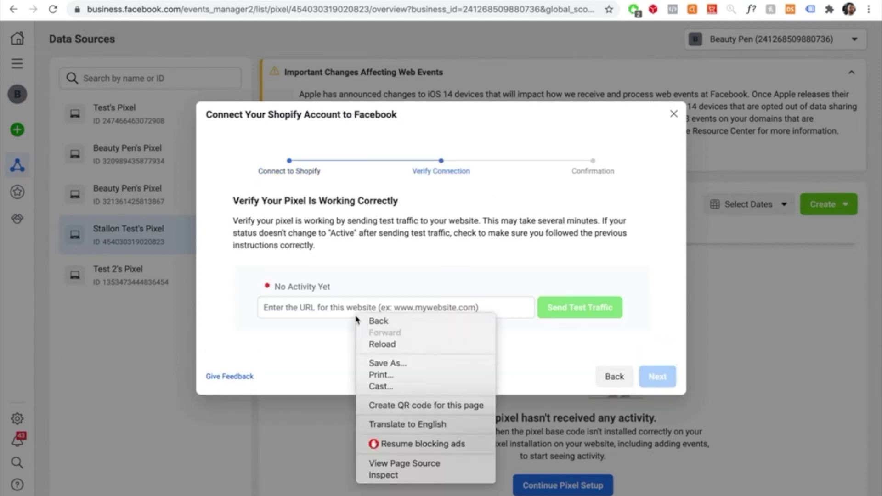
pyautogui.press('Escape')
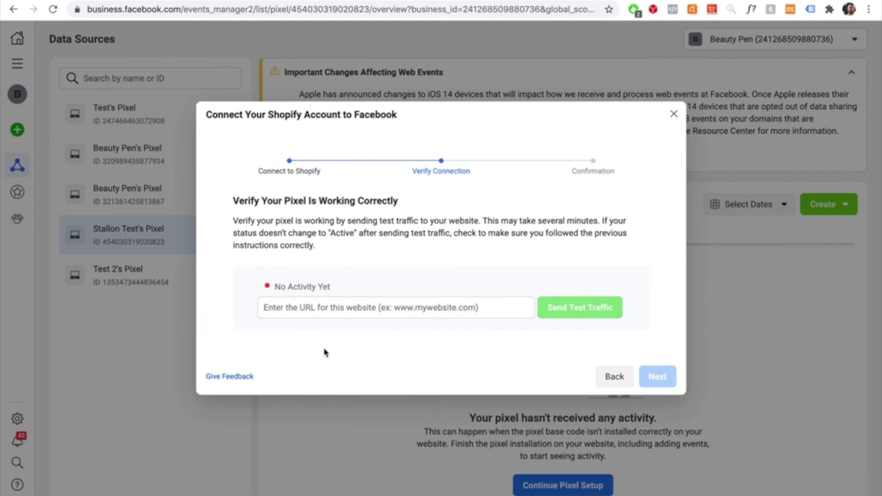
# Send test traffic to stallonmarketing.com.
pyautogui.click(332, 308)
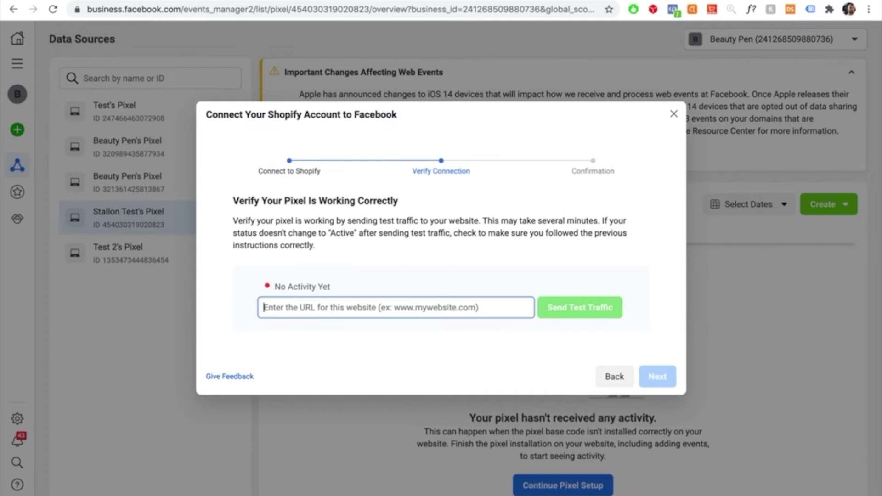
pyautogui.write('stallon')
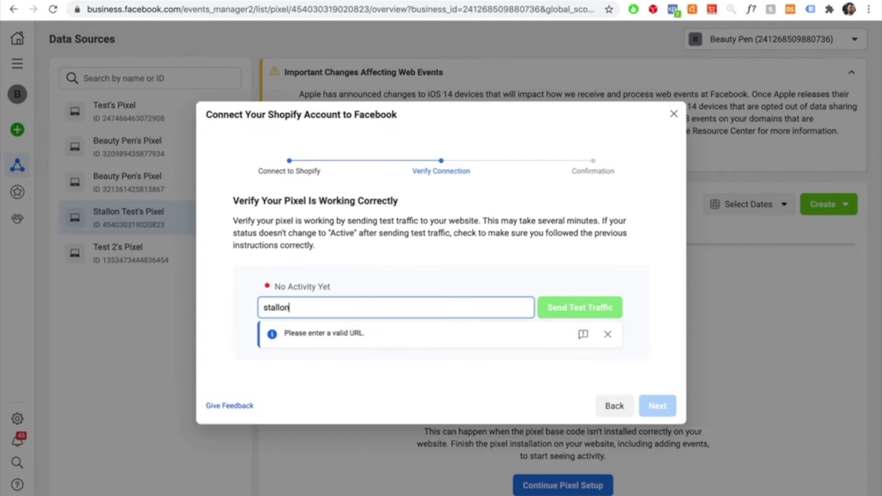
pyautogui.write('marketing.com')
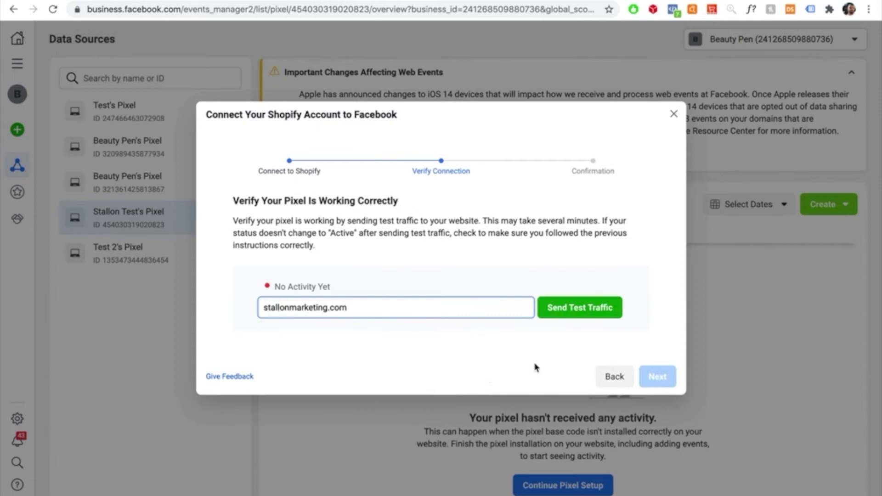
pyautogui.click(602, 308)
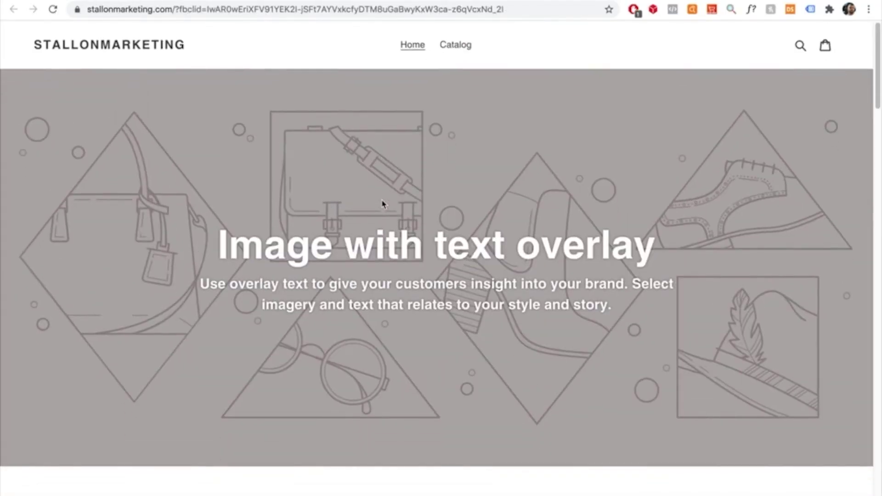
# Browse the storefront homepage and open the Catalog so the pixel registers traffic.
pyautogui.scroll(-15, 382, 203)
pyautogui.scroll(20, 382, 203)
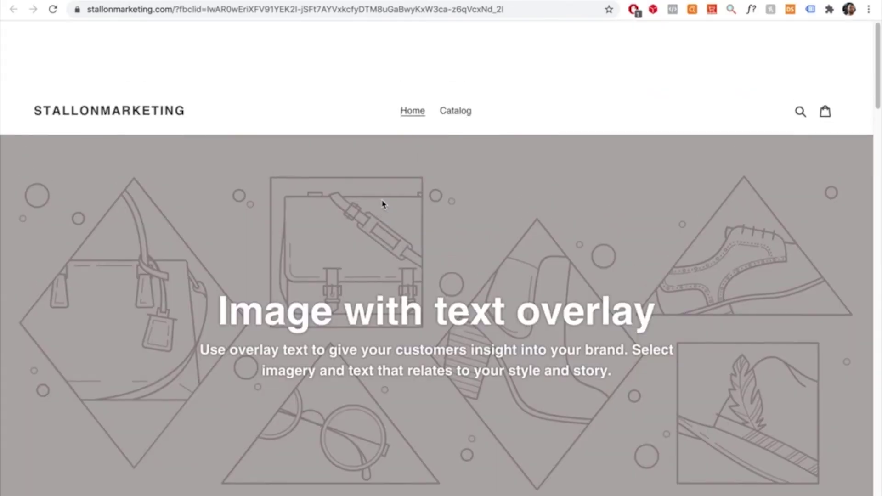
pyautogui.click(468, 48)
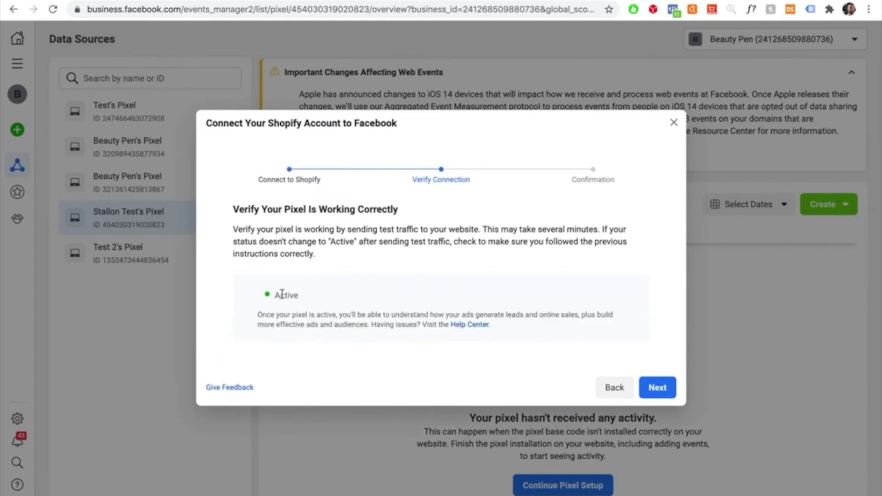
# Move past Verify Connection and finish the Shopify pixel connection wizard.
pyautogui.click(655, 388)
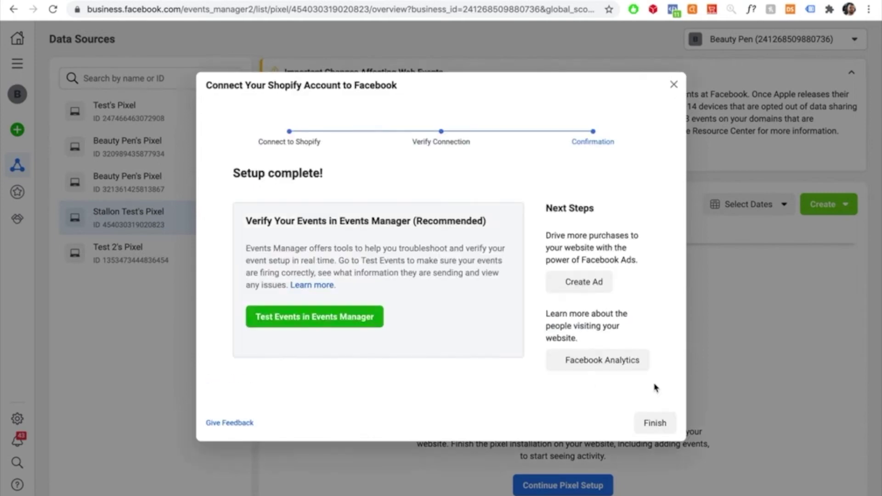
pyautogui.click(669, 425)
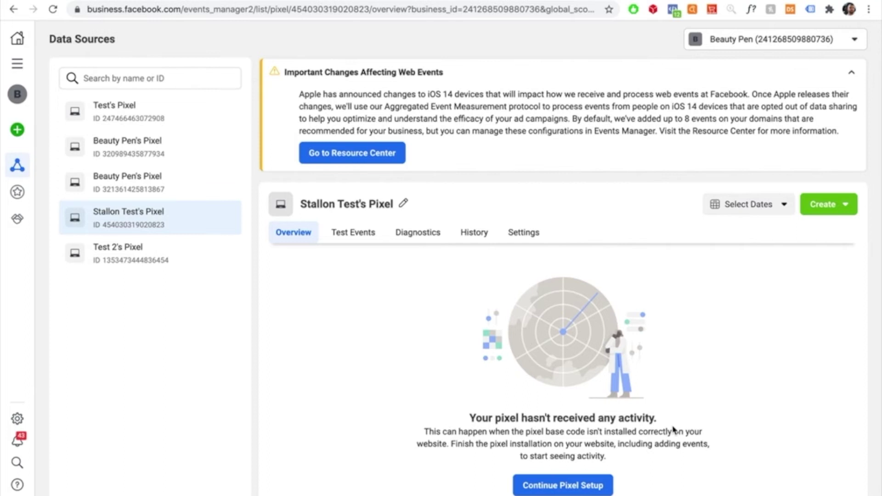
# Add stallonmarketing.com as a domain under Business Settings > Brand Safety > Domains.
pyautogui.click(14, 67)
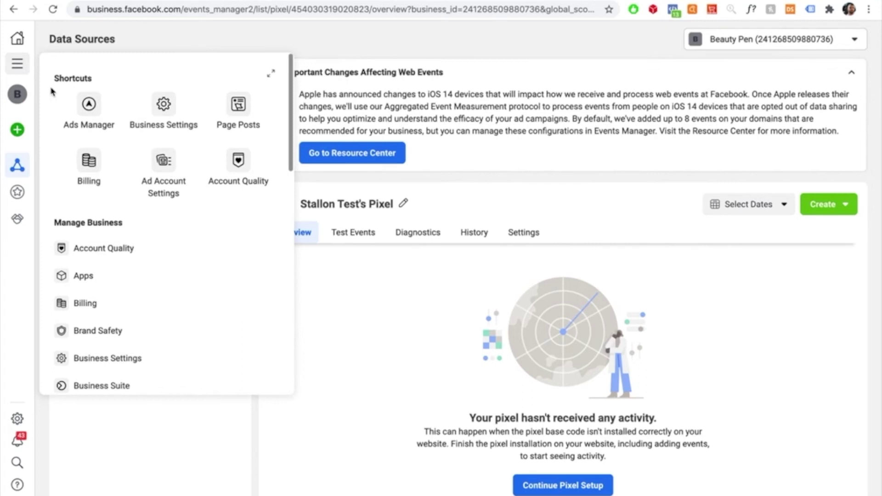
pyautogui.click(172, 111)
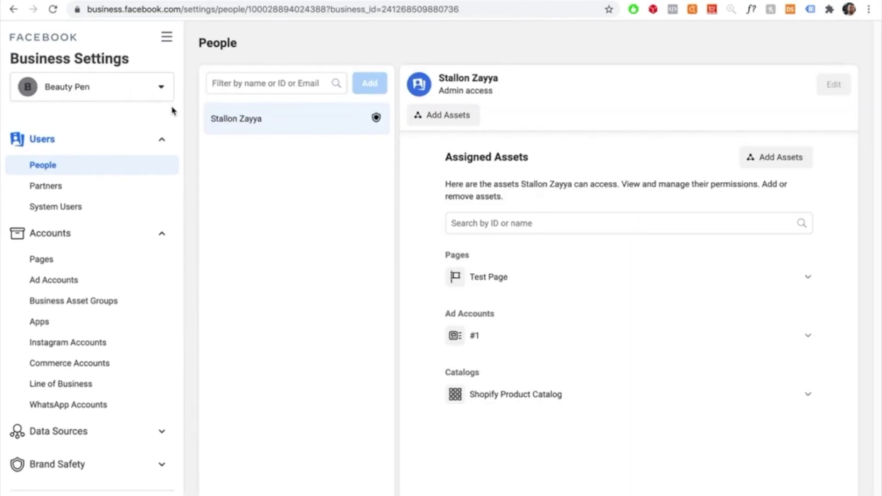
pyautogui.scroll(-5, 104, 307)
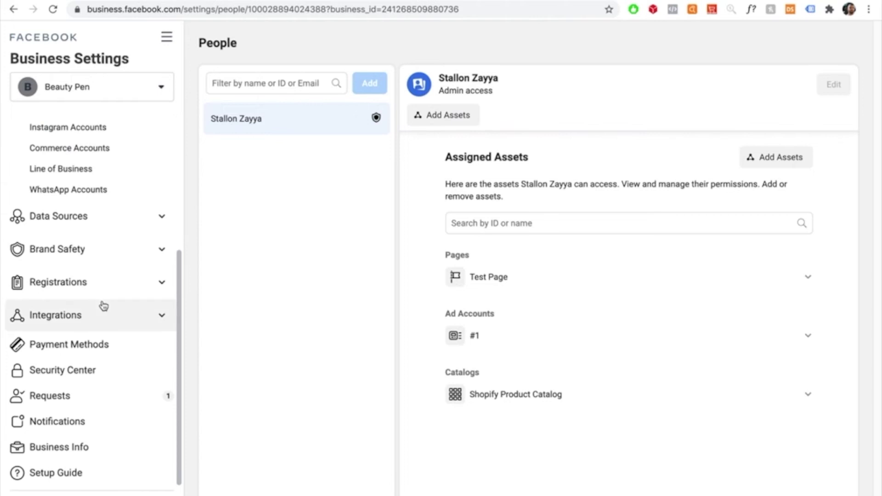
pyautogui.click(94, 249)
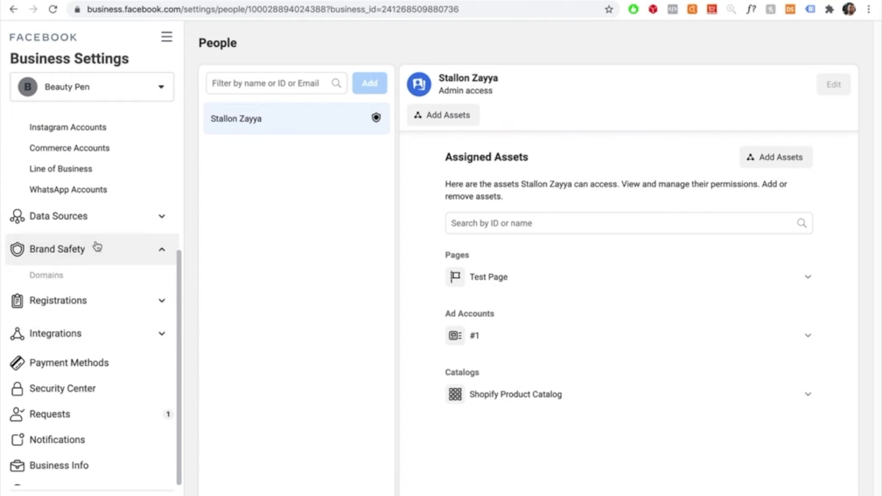
pyautogui.click(126, 283)
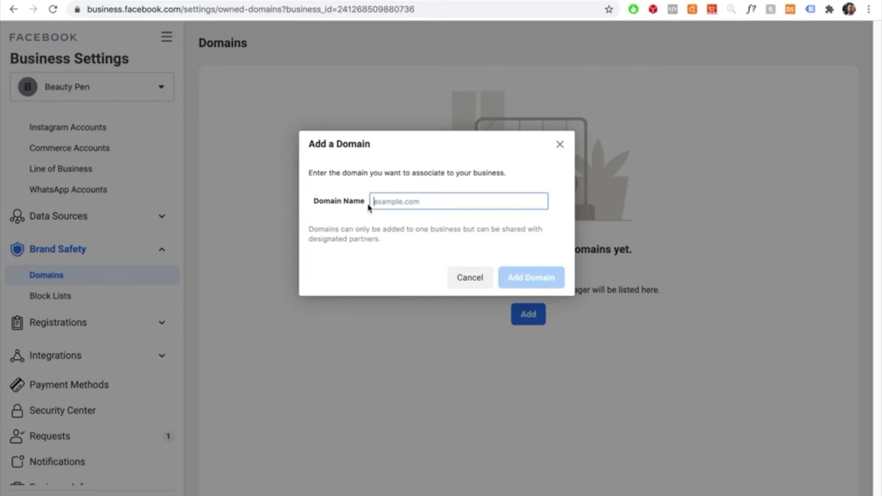
pyautogui.write('stallonmark')
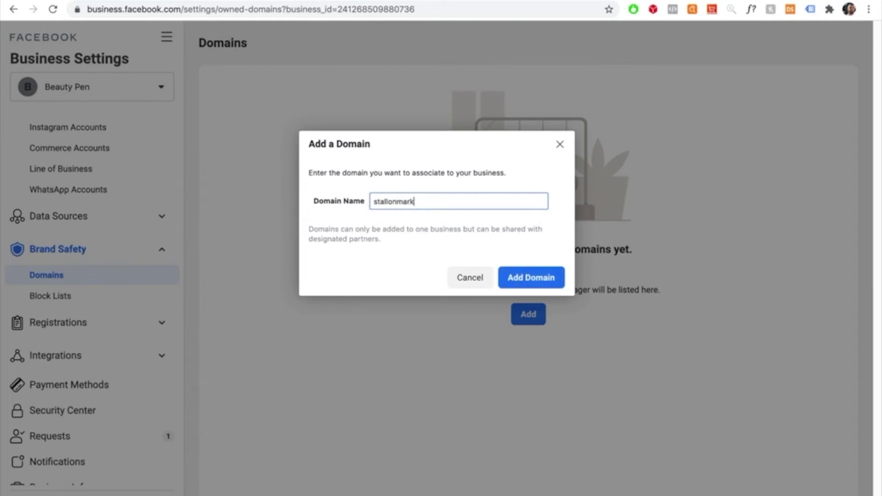
pyautogui.write('eting.com')
pyautogui.click(544, 285)
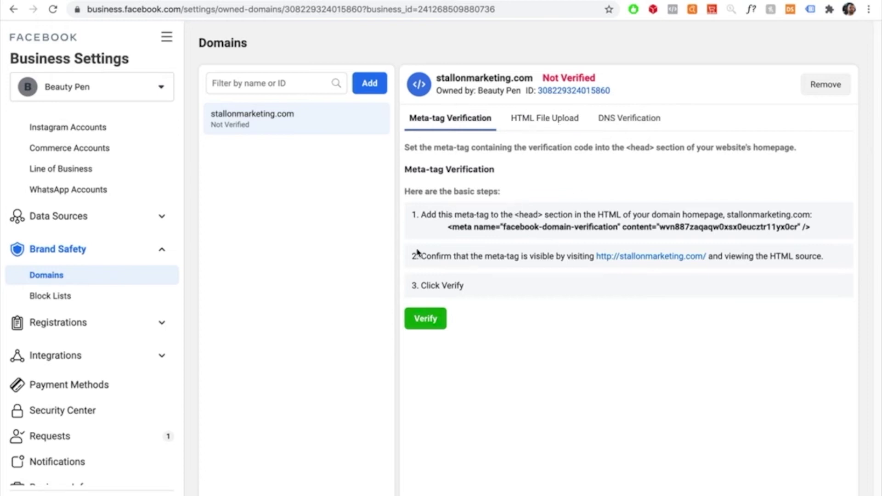
# Copy stallonmarketing.com's meta-tag verification code and switch to the Shopify admin tab.
pyautogui.click(559, 227)
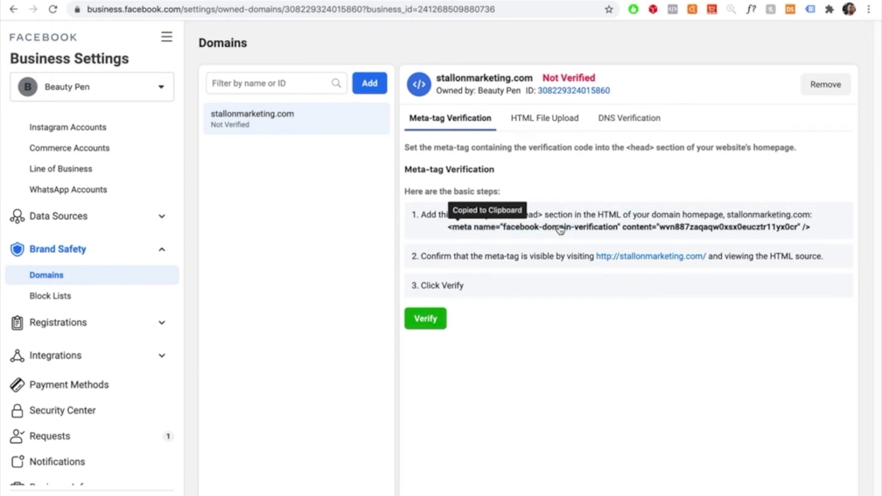
pyautogui.click(528, 229)
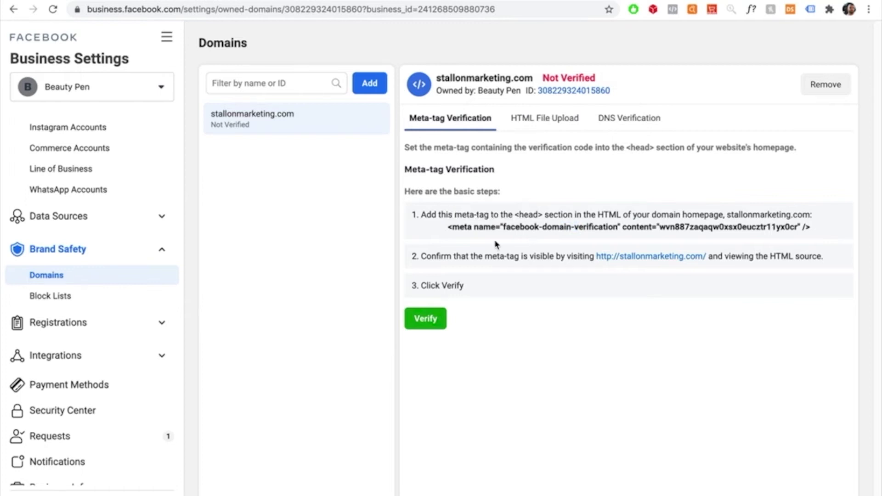
pyautogui.moveTo(441, 239); pyautogui.dragTo(818, 225)
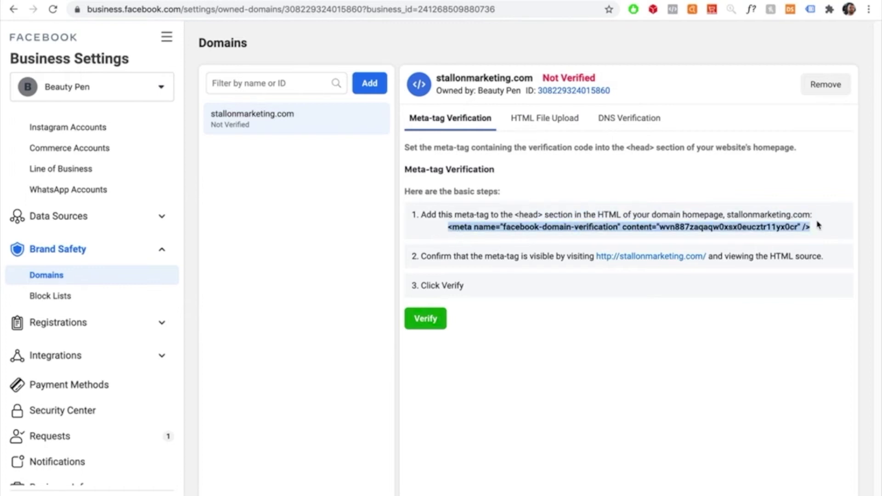
pyautogui.click(818, 225)
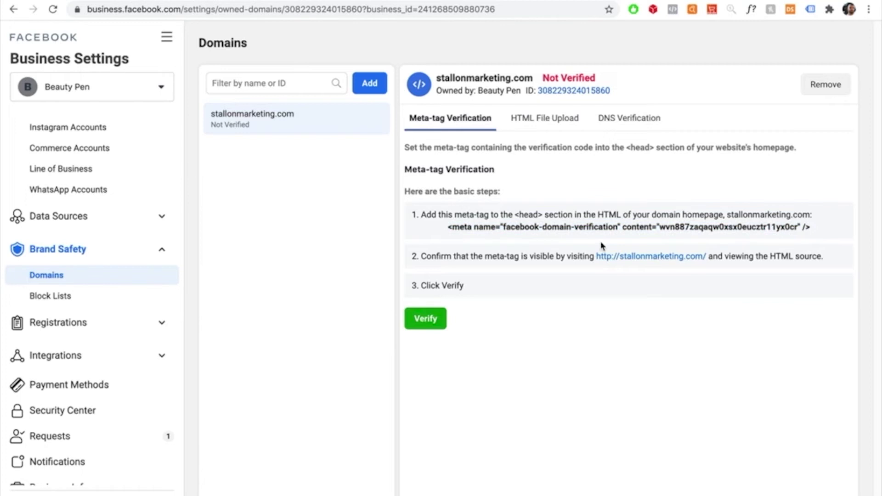
pyautogui.click(580, 230)
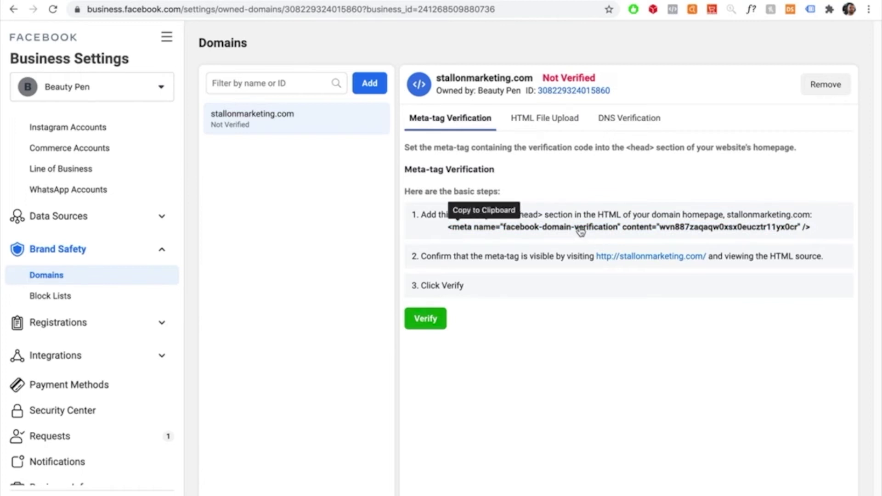
pyautogui.hotkey('ctrl', 'Tab')
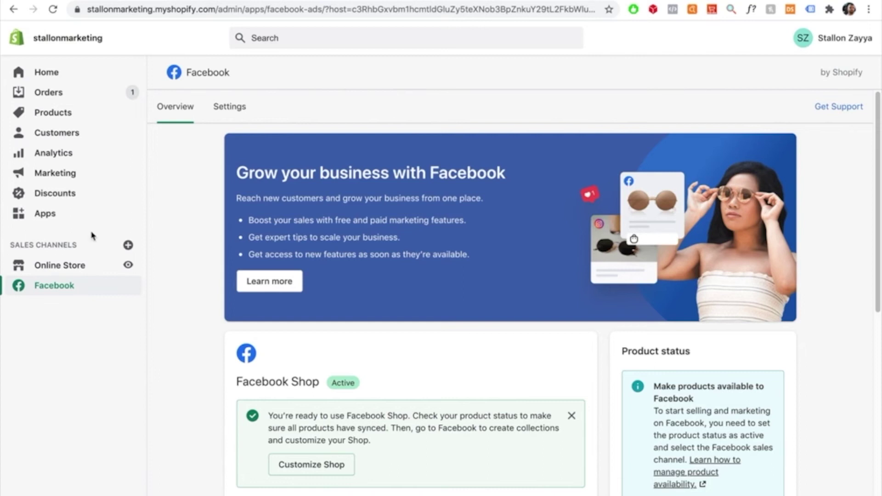
# Open the live Debut theme's code editor on Layout > theme.liquid.
pyautogui.click(51, 272)
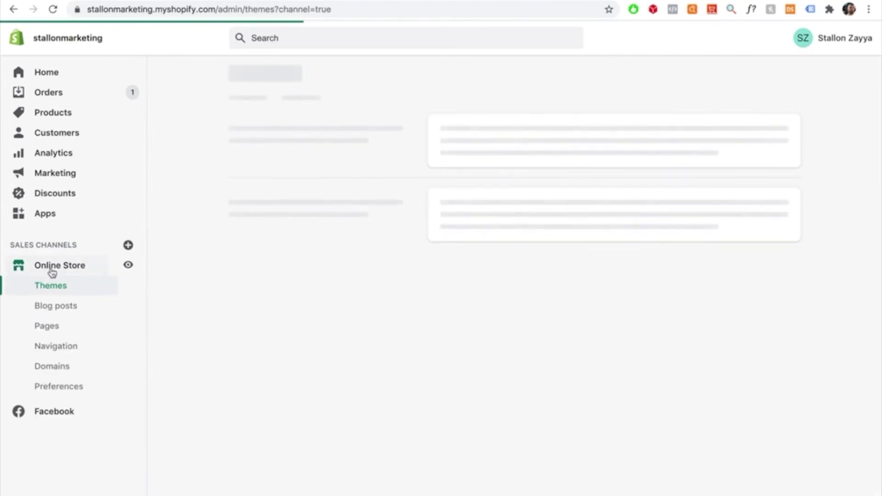
pyautogui.click(683, 132)
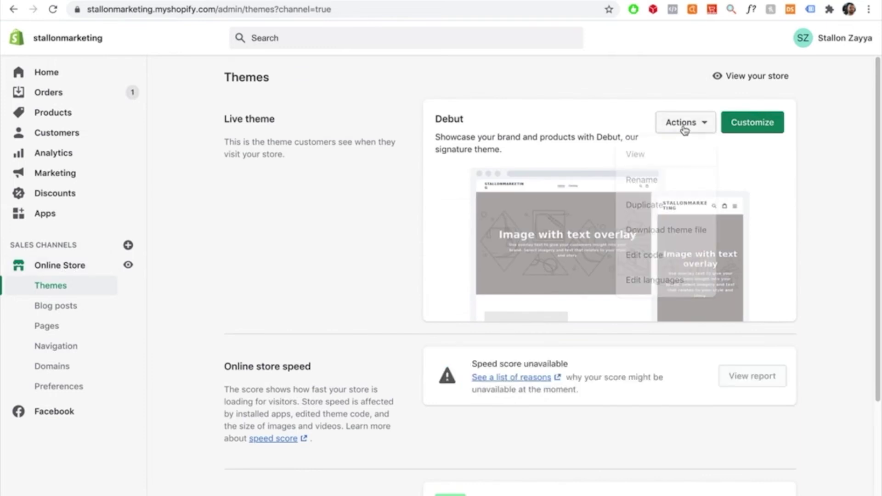
pyautogui.click(657, 261)
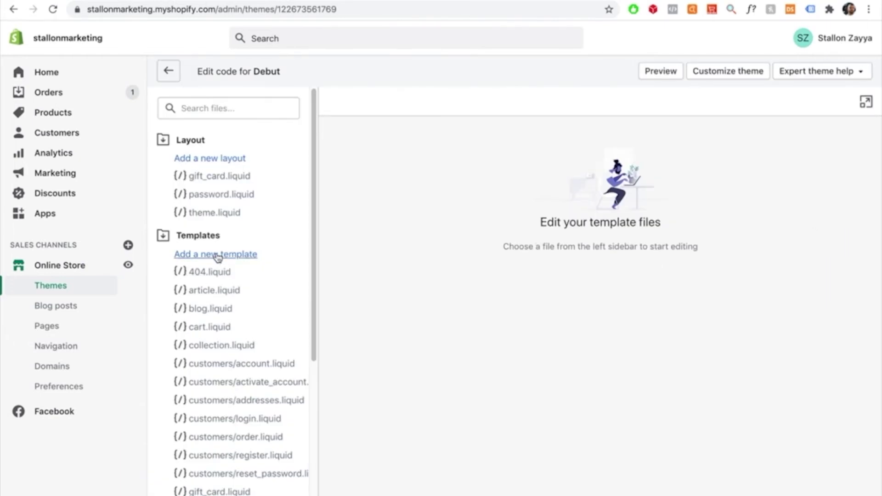
pyautogui.click(222, 214)
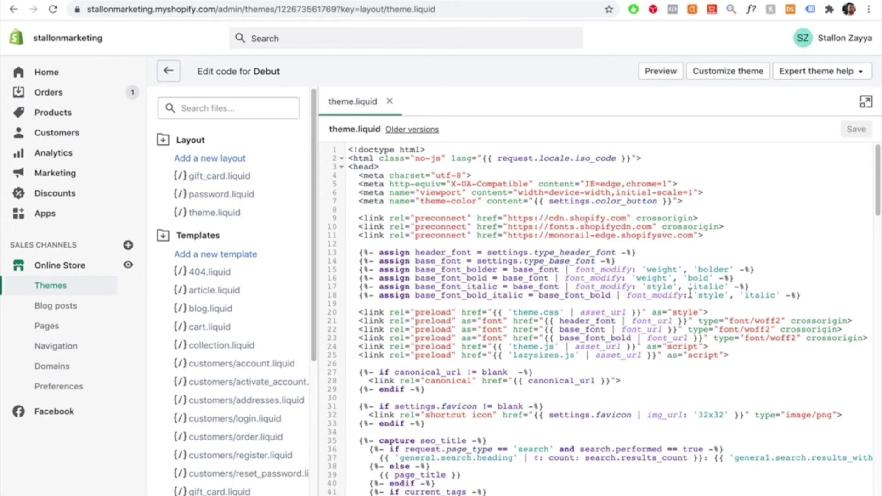
# Paste the facebook-domain-verification meta tag above </head> in theme.liquid, save, and return to Facebook.
pyautogui.hotkey('ctrl', 'f')
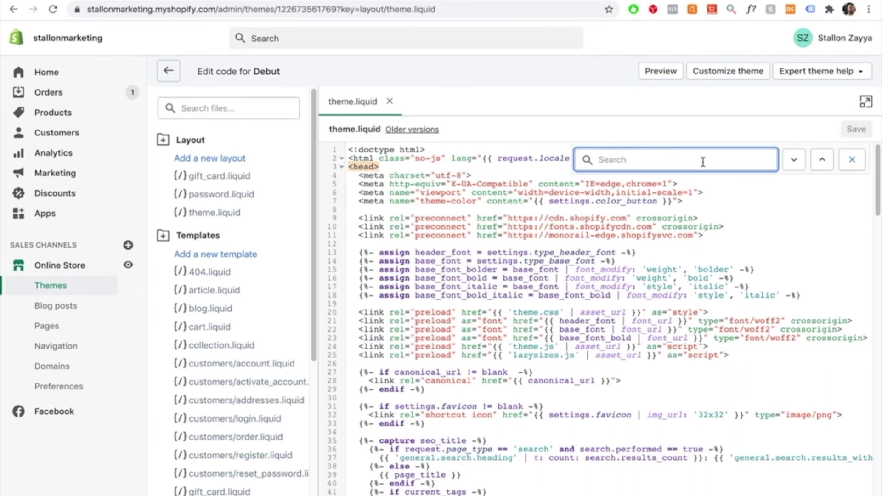
pyautogui.write('/head')
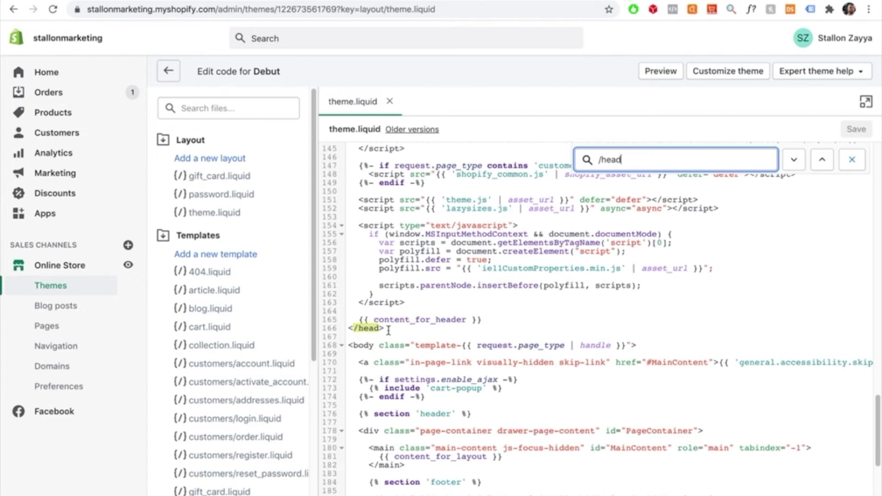
pyautogui.click(488, 320)
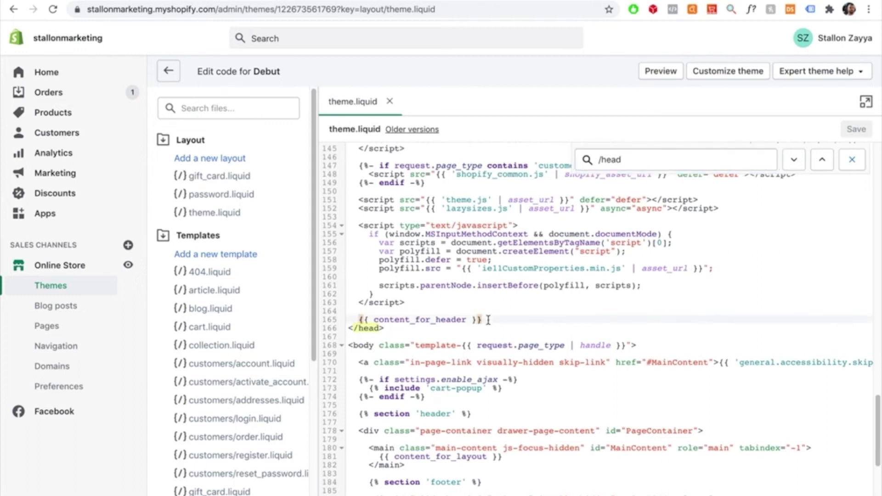
pyautogui.press('Return')
pyautogui.press('Return')
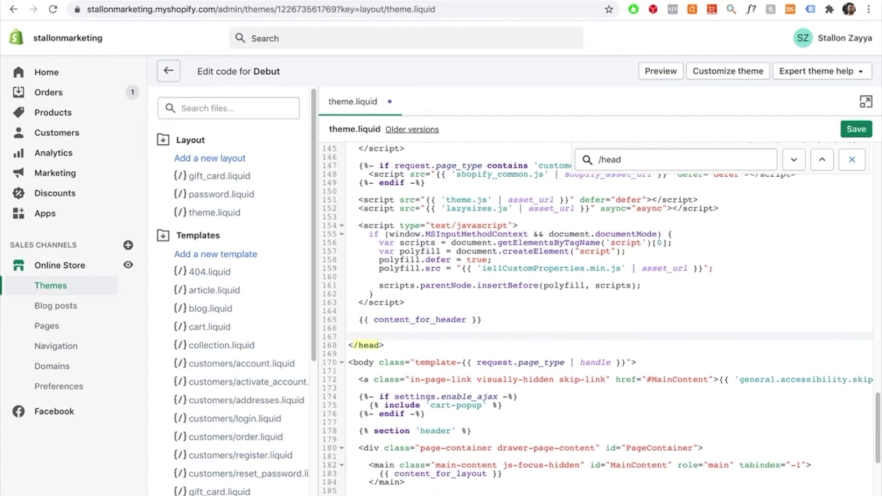
pyautogui.rightClick(473, 337)
pyautogui.click(522, 400)
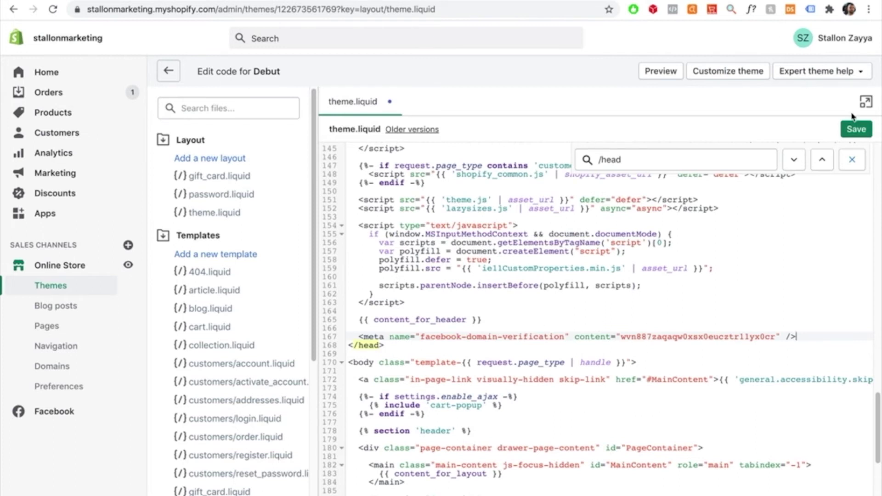
pyautogui.click(858, 136)
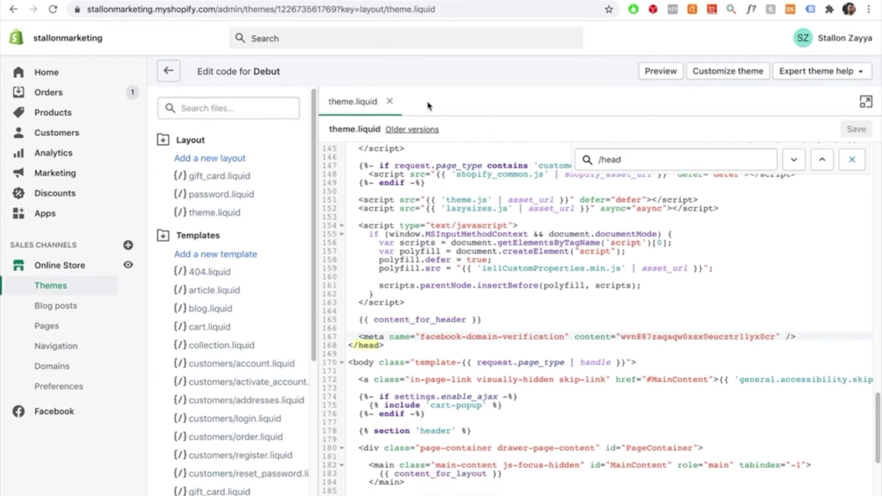
pyautogui.click(265, 1)
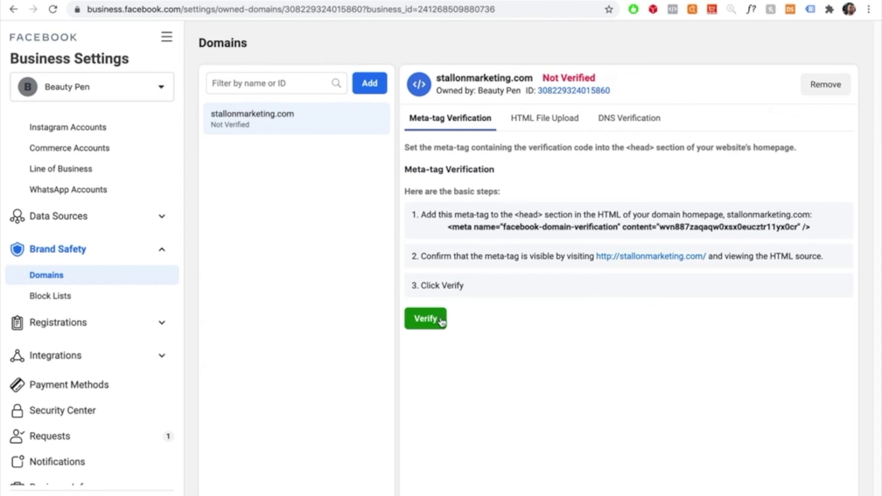
# Verify stallonmarketing.com using the Meta-tag Verification method.
pyautogui.click(439, 323)
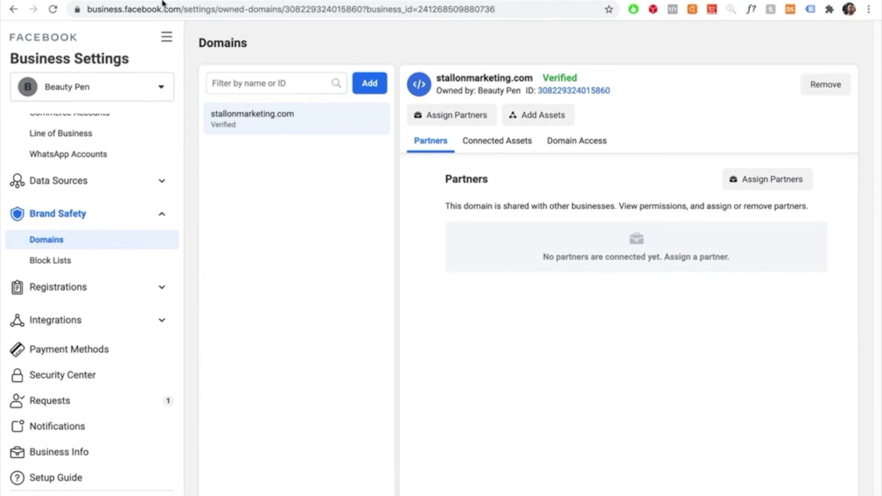
# Open Events Manager from the Business Tools menu shortcuts.
pyautogui.click(173, 43)
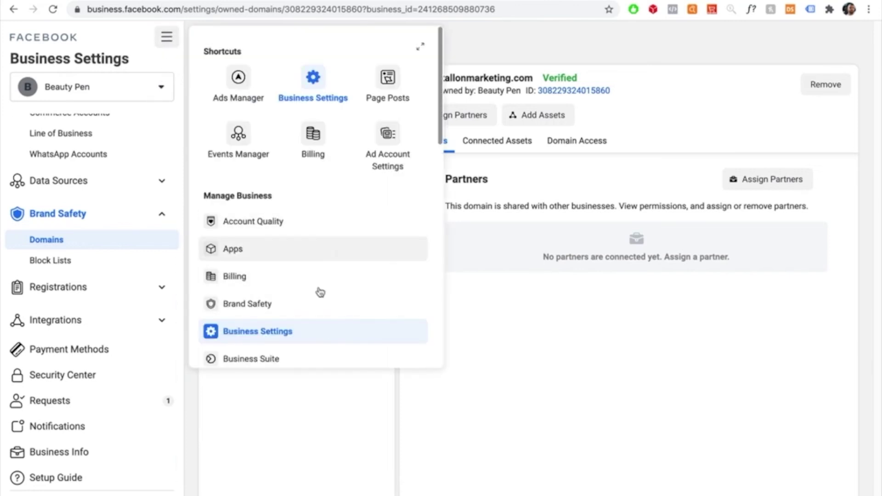
pyautogui.click(247, 152)
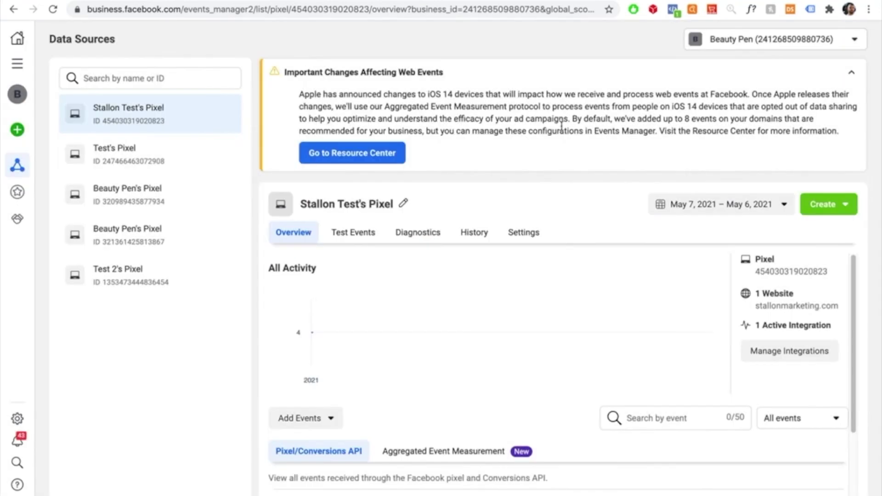
# Dismiss the intro popup and open Configure Web Events under Aggregated Event Measurement.
pyautogui.click(559, 134)
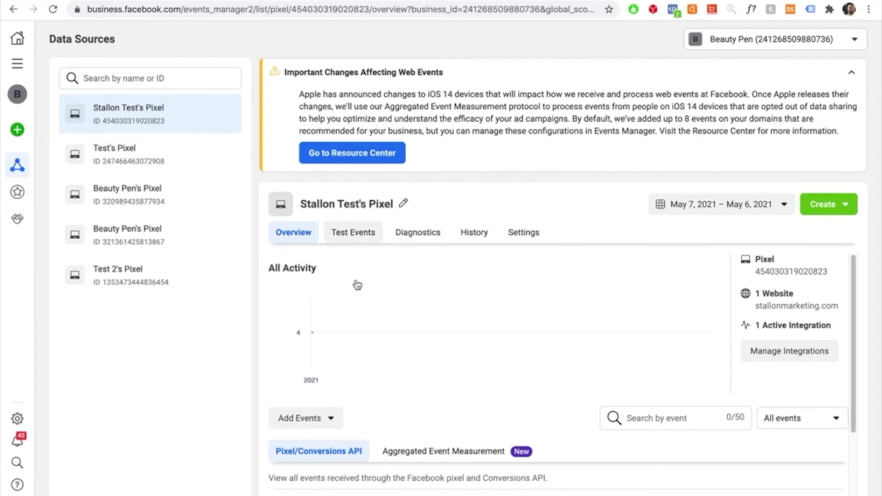
pyautogui.scroll(-2, 360, 294)
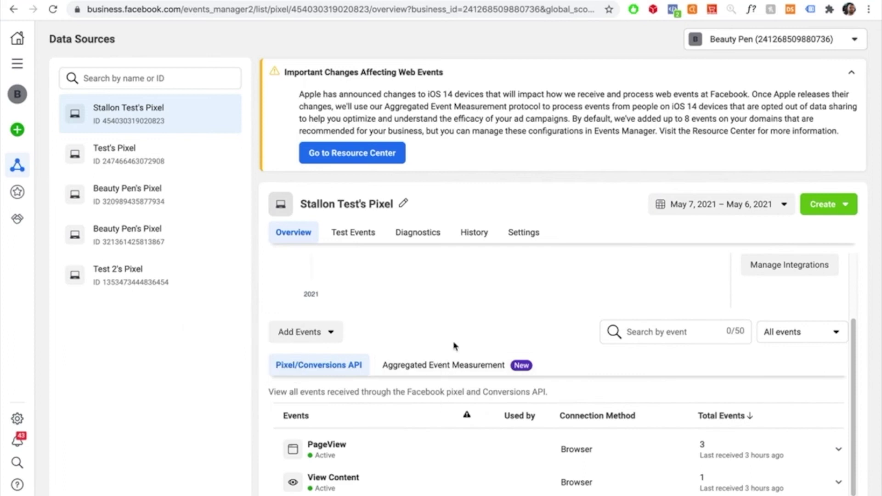
pyautogui.scroll(-1, 365, 254)
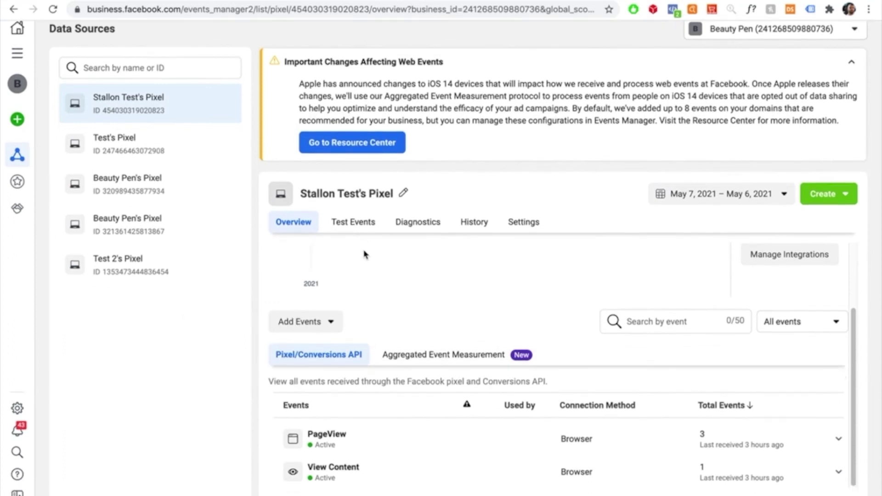
pyautogui.scroll(1, 365, 254)
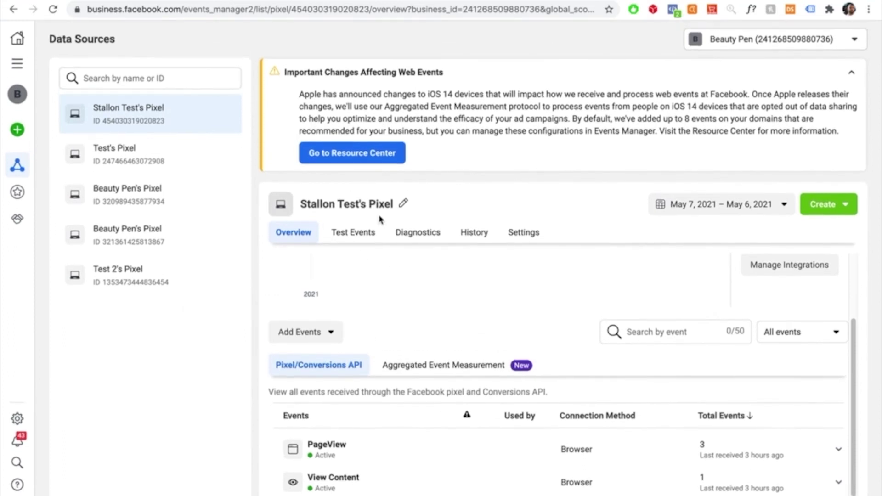
pyautogui.click(438, 370)
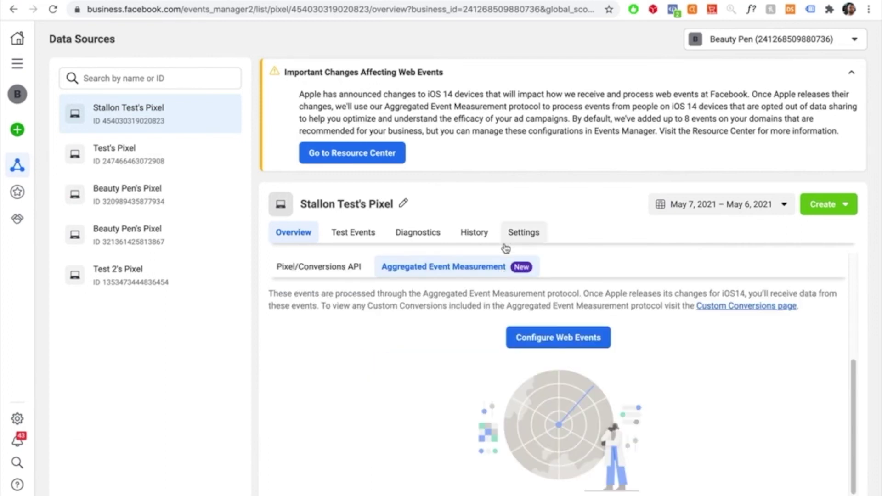
pyautogui.click(565, 341)
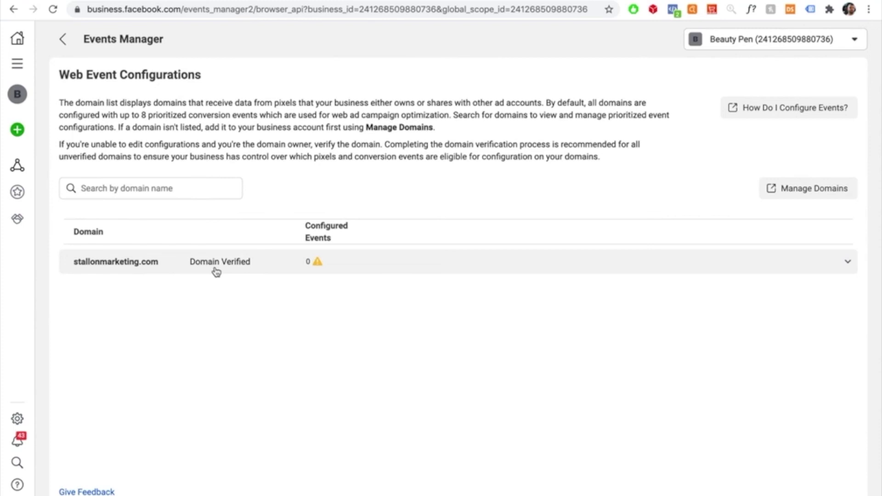
# Expand stallonmarketing.com, choose Manage Events, and confirm Edit in the iOS 14 warning.
pyautogui.click(151, 271)
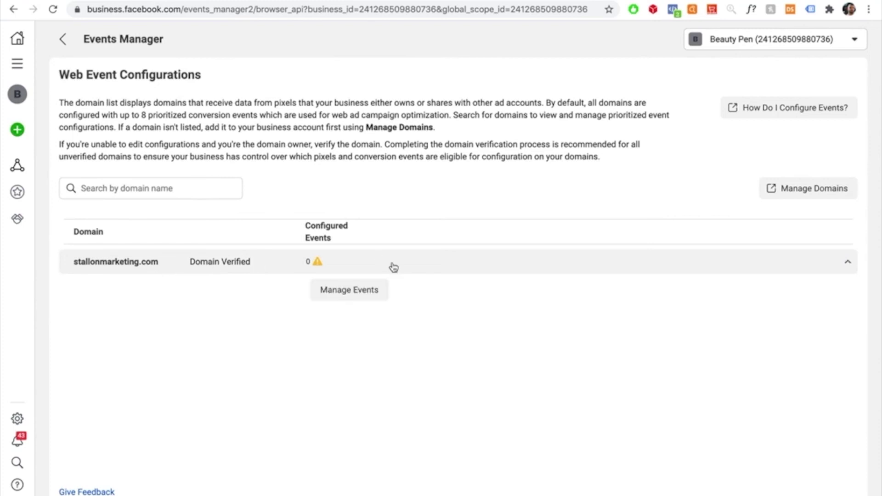
pyautogui.click(360, 298)
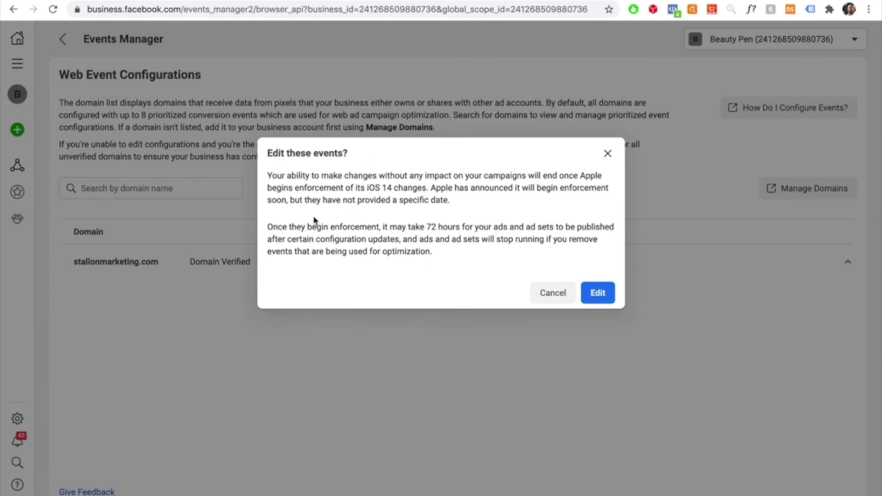
pyautogui.click(606, 297)
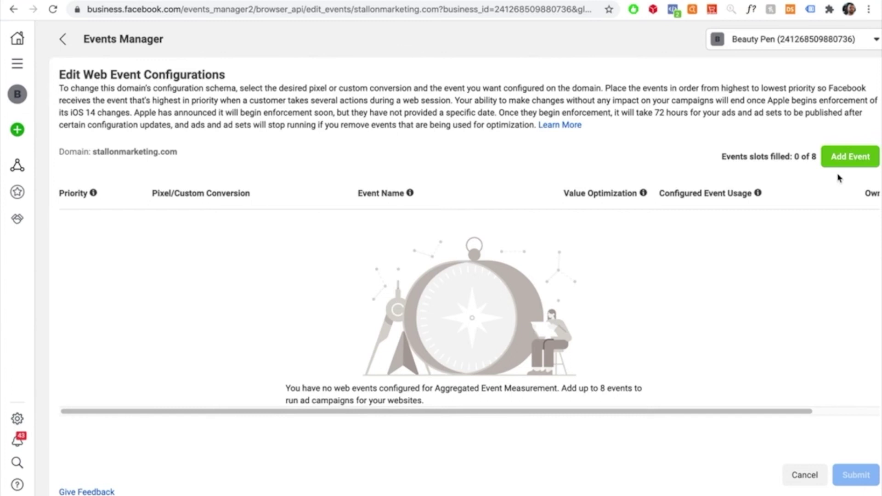
pyautogui.click(845, 161)
pyautogui.moveTo(119, 235); pyautogui.dragTo(66, 235)
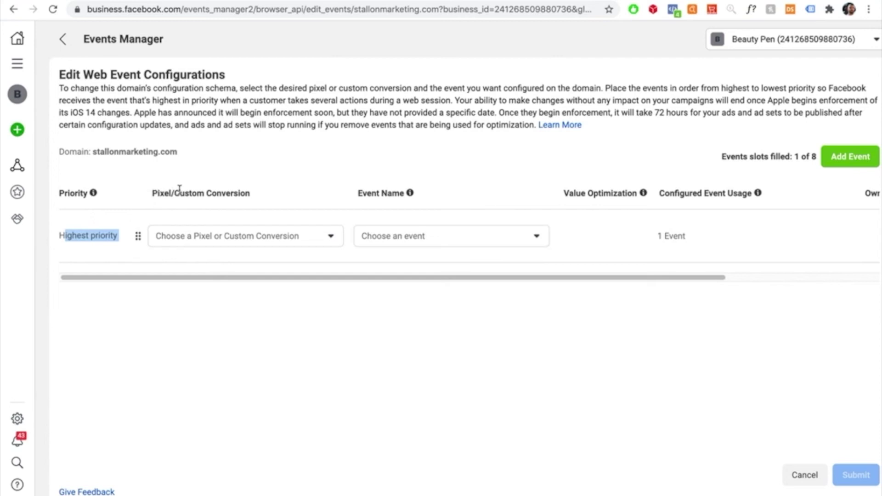
pyautogui.click(250, 233)
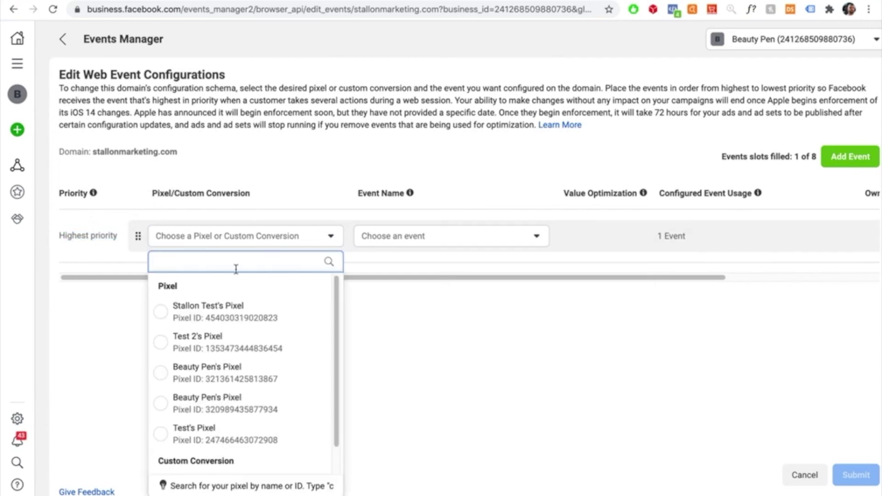
pyautogui.click(234, 306)
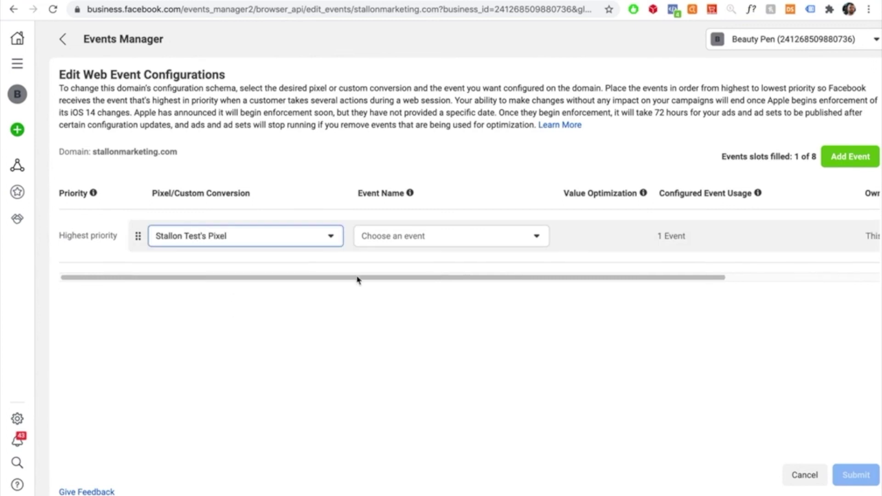
pyautogui.click(412, 234)
pyautogui.scroll(-2, 442, 322)
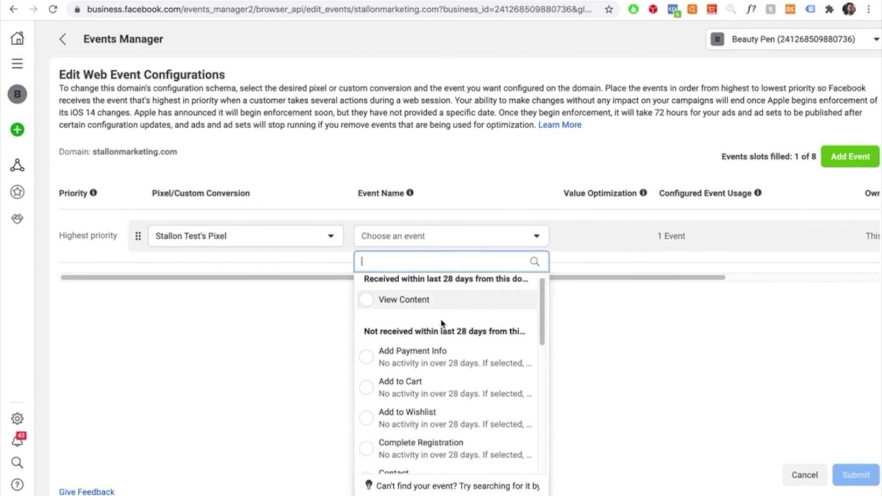
pyautogui.scroll(1, 441, 322)
pyautogui.scroll(-5, 441, 321)
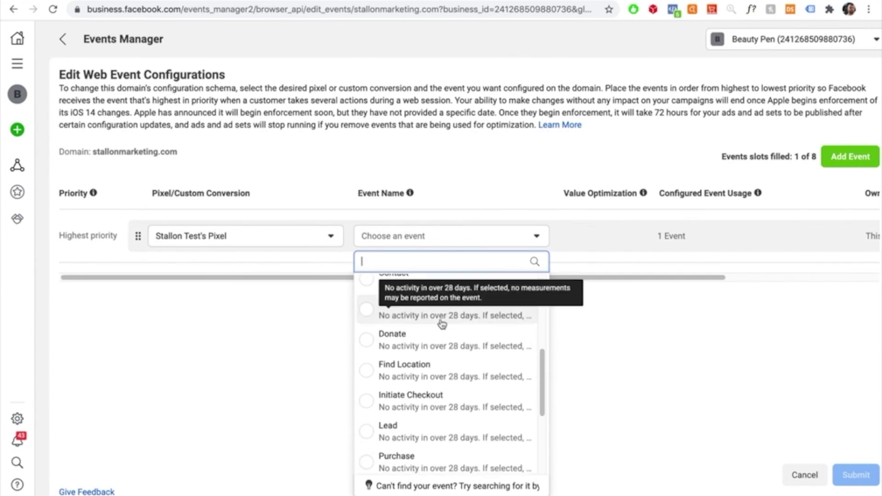
pyautogui.scroll(-3, 442, 323)
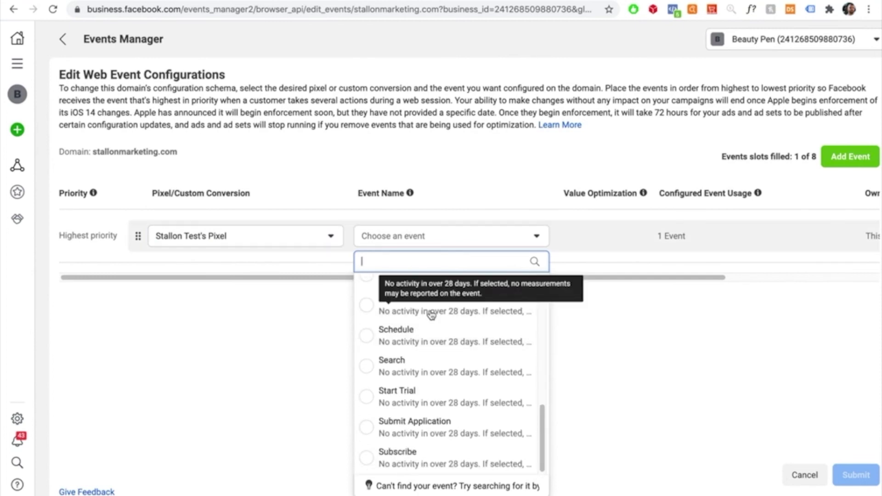
pyautogui.click(429, 311)
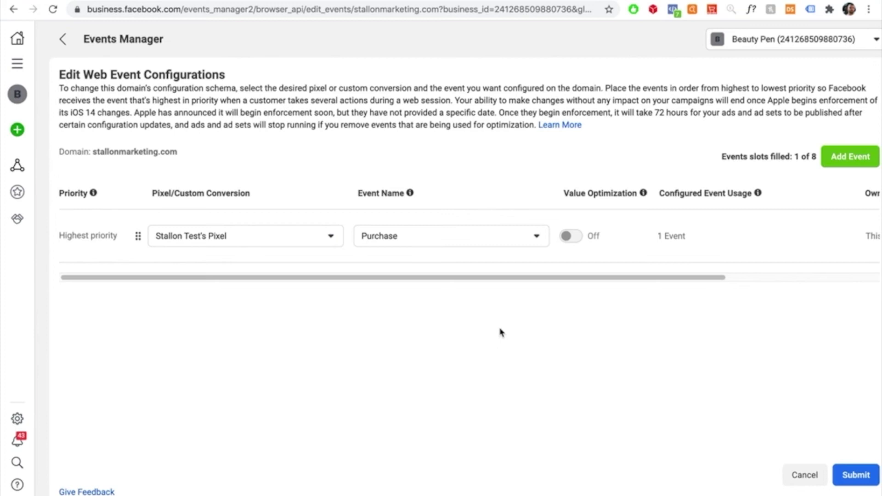
pyautogui.click(851, 158)
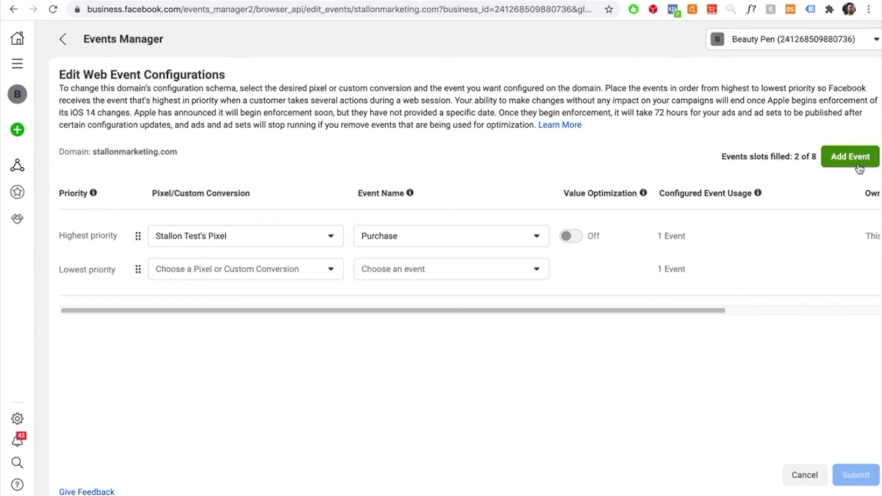
pyautogui.click(287, 275)
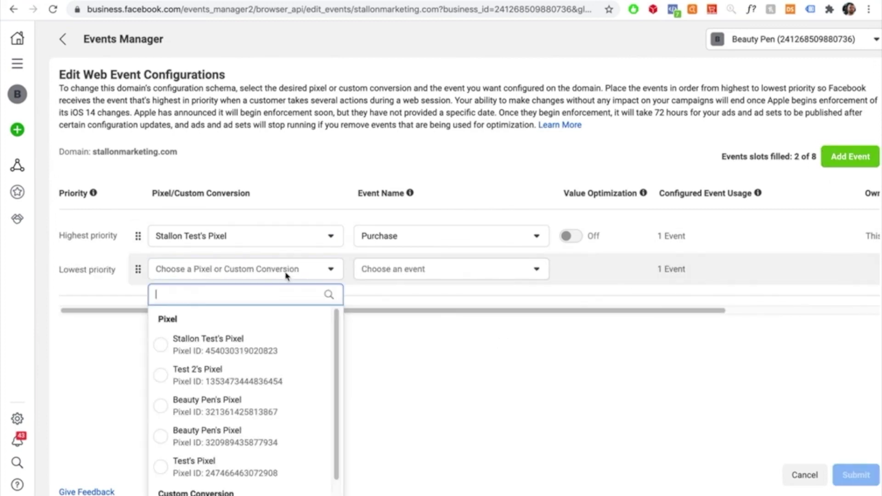
pyautogui.click(217, 346)
pyautogui.click(436, 271)
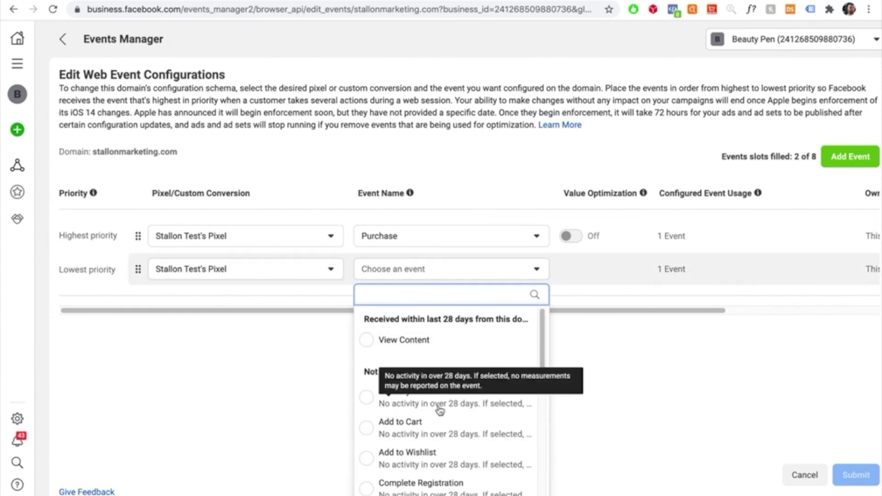
pyautogui.scroll(-2, 440, 411)
pyautogui.scroll(2, 414, 409)
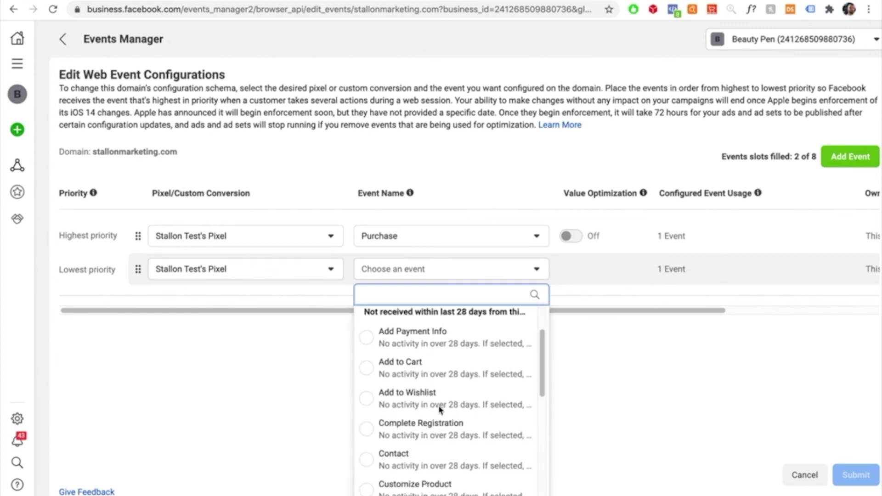
pyautogui.scroll(-4, 487, 392)
pyautogui.scroll(-2, 487, 389)
pyautogui.click(483, 374)
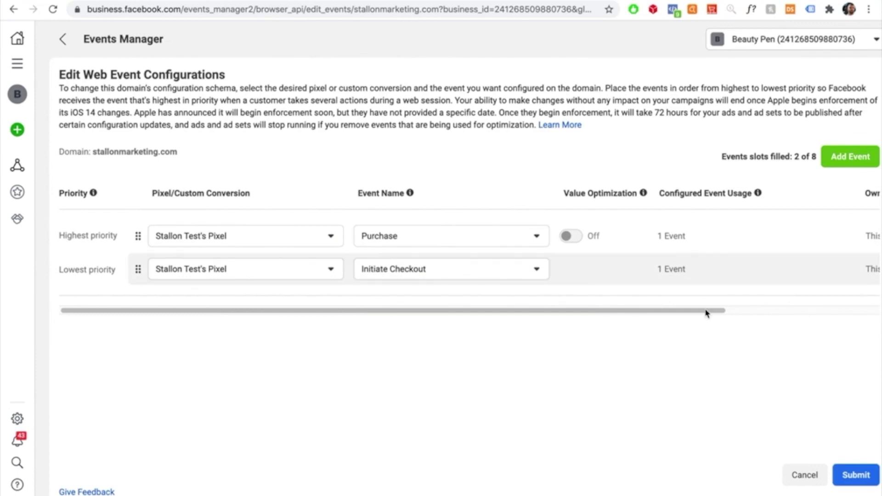
pyautogui.click(854, 164)
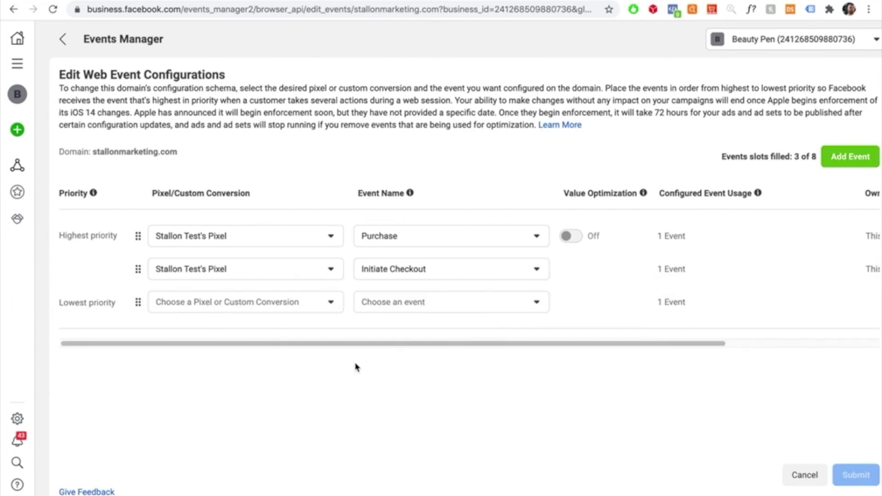
pyautogui.click(250, 307)
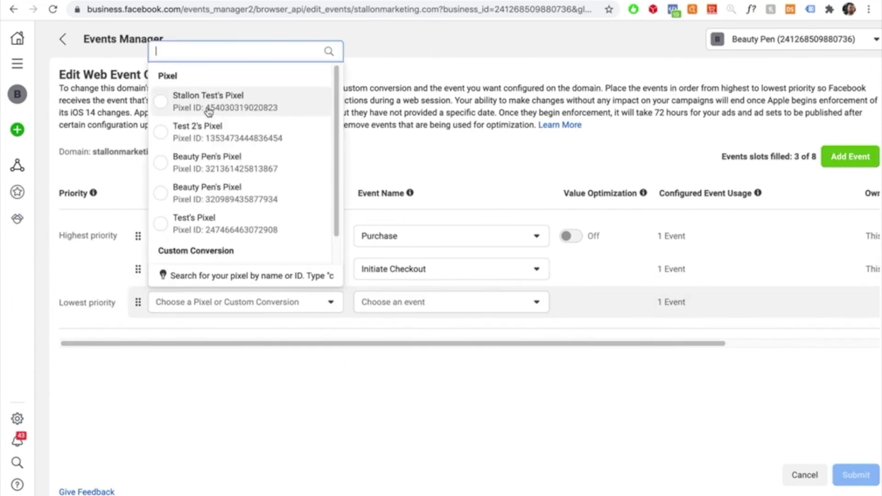
pyautogui.click(205, 111)
pyautogui.click(428, 308)
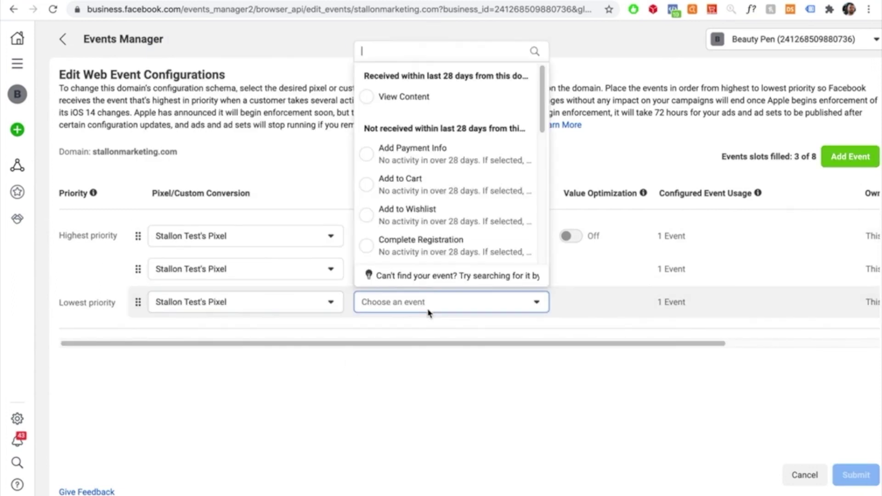
pyautogui.click(421, 199)
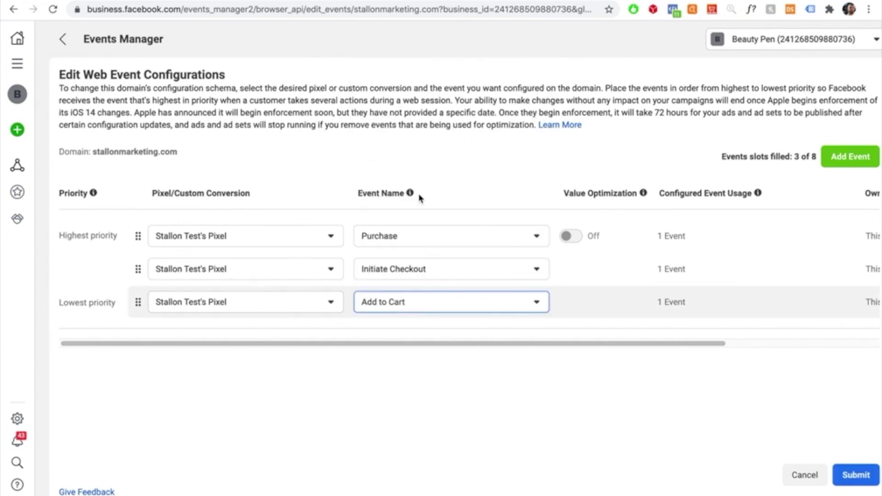
pyautogui.click(698, 394)
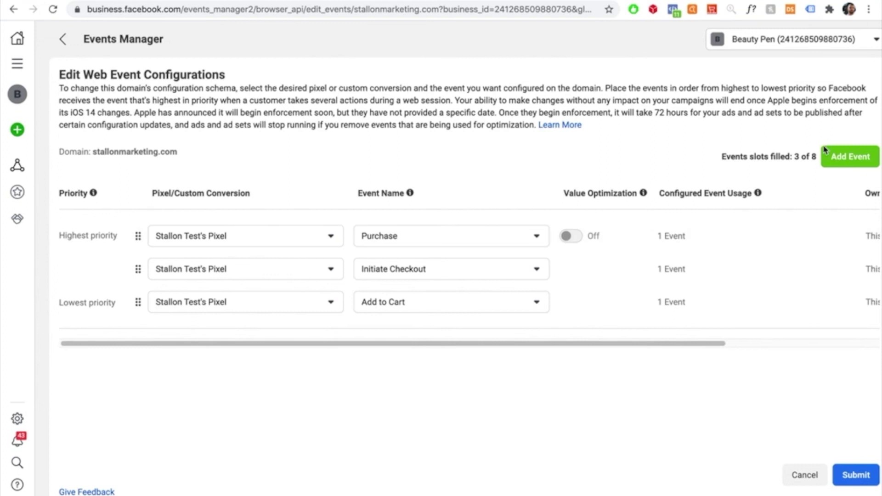
pyautogui.click(853, 162)
pyautogui.click(258, 335)
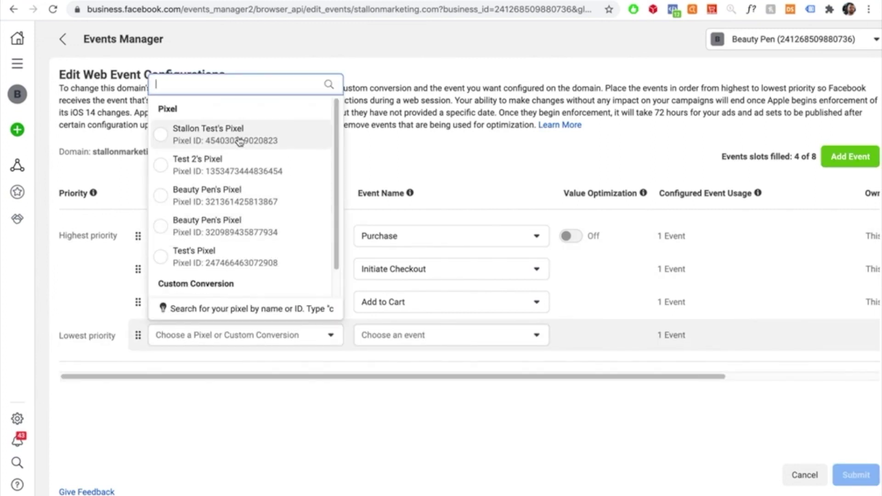
pyautogui.click(216, 138)
pyautogui.click(494, 342)
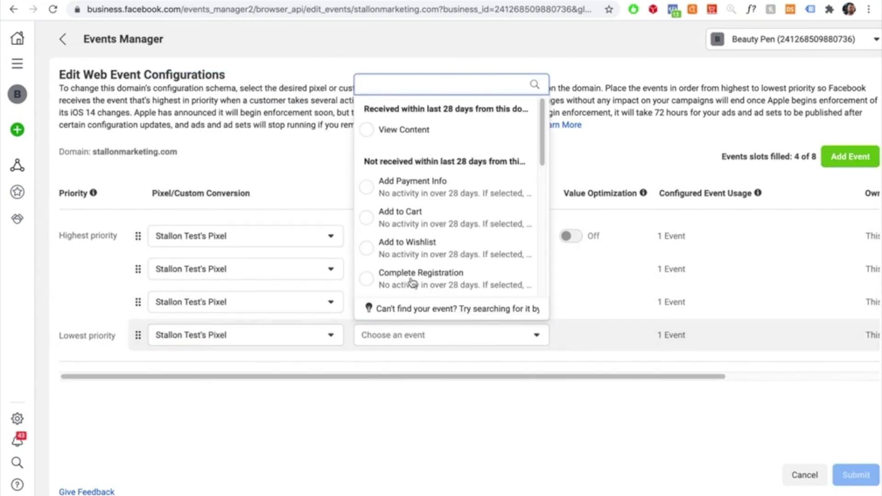
pyautogui.scroll(-10, 423, 274)
pyautogui.scroll(5, 440, 246)
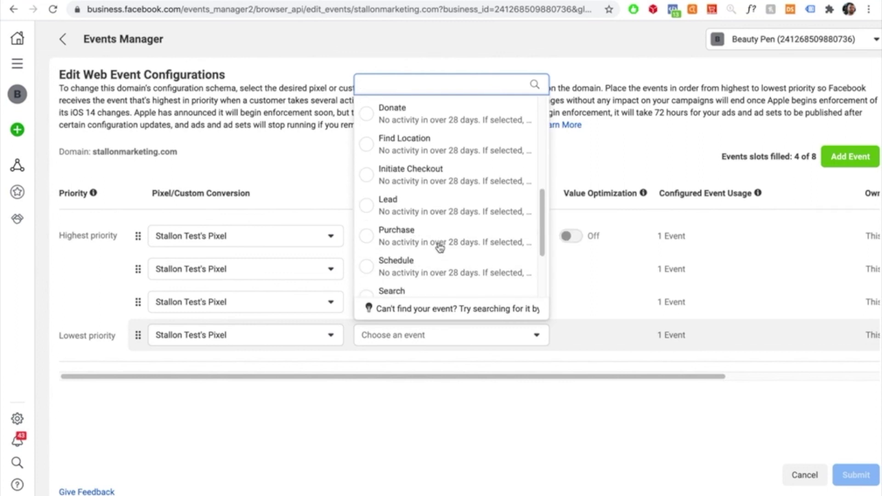
pyautogui.scroll(4, 453, 194)
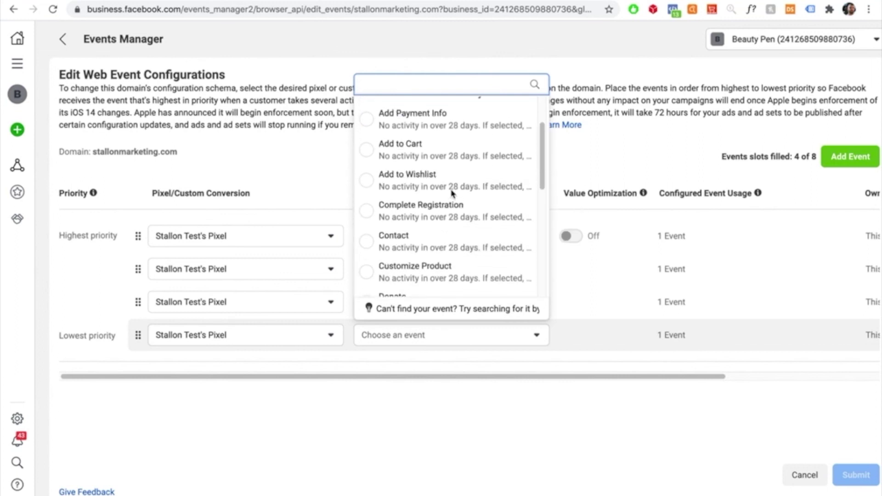
pyautogui.scroll(-1, 455, 197)
pyautogui.scroll(1, 413, 161)
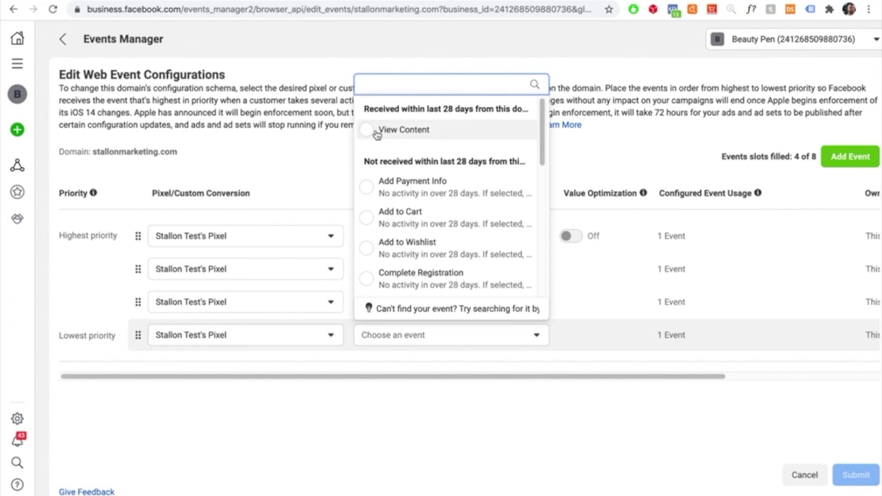
pyautogui.click(382, 130)
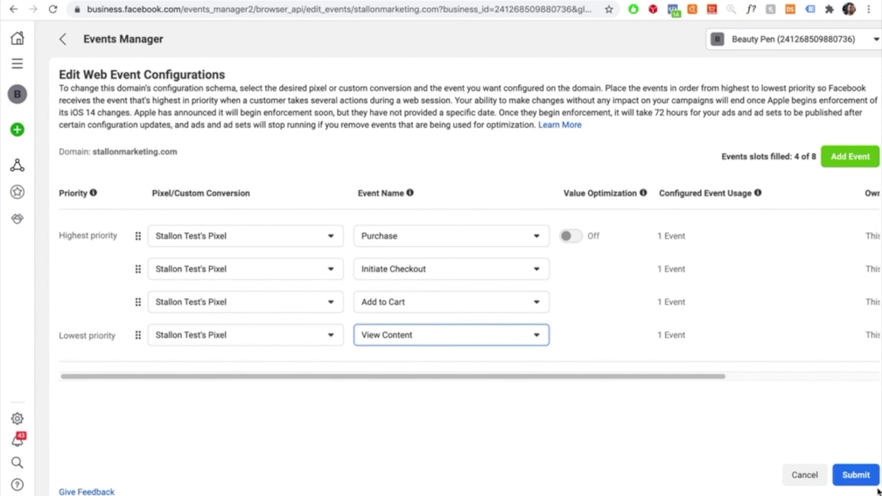
# Submit the four events, accept the 72-hour waiting period, and apply the changes.
pyautogui.click(860, 478)
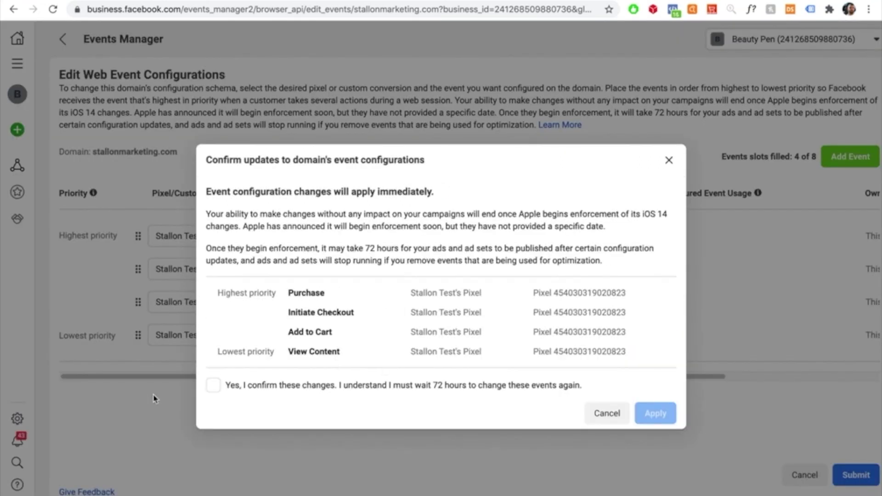
pyautogui.click(214, 386)
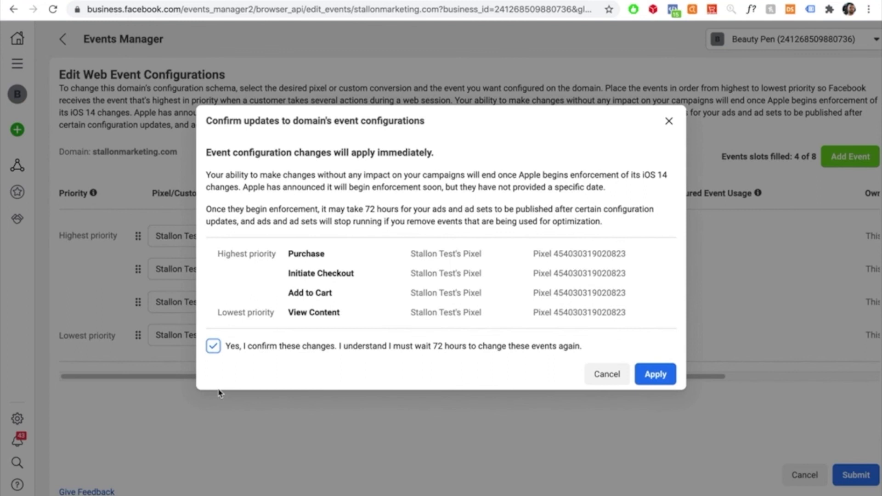
pyautogui.click(665, 376)
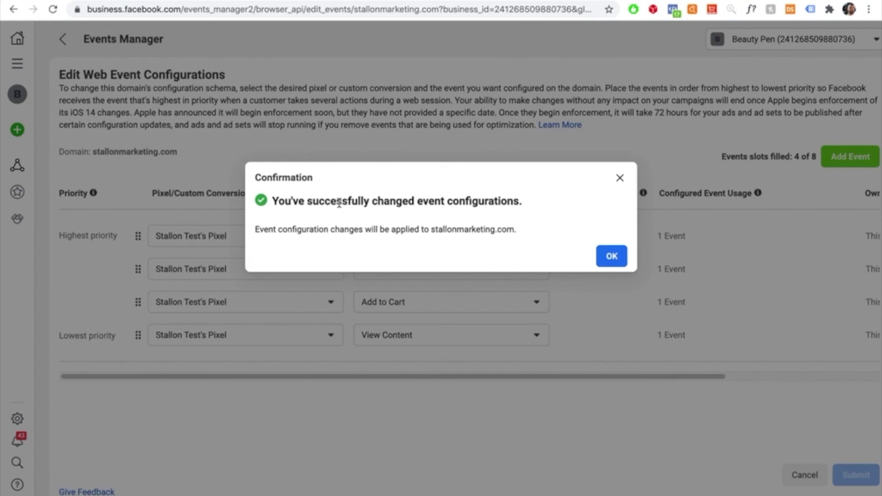
pyautogui.click(606, 256)
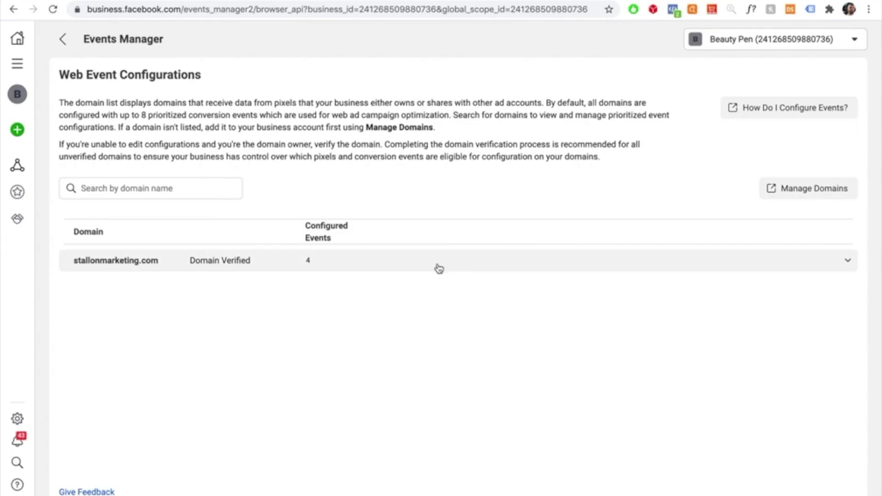
# Expand the stallonmarketing.com row to review its configured events and pixel ID.
pyautogui.click(125, 255)
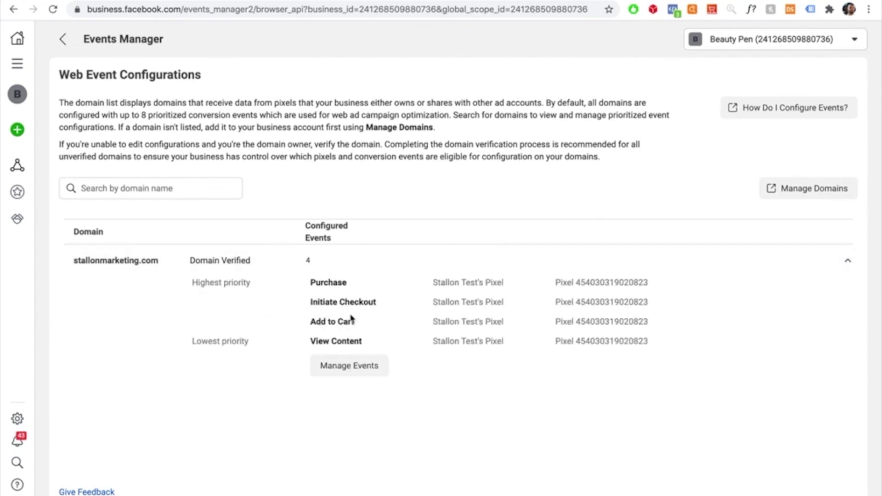
pyautogui.moveTo(310, 293); pyautogui.dragTo(360, 343)
pyautogui.click(361, 343)
# Go to Commerce Manager from the Business Tools menu.
pyautogui.click(24, 69)
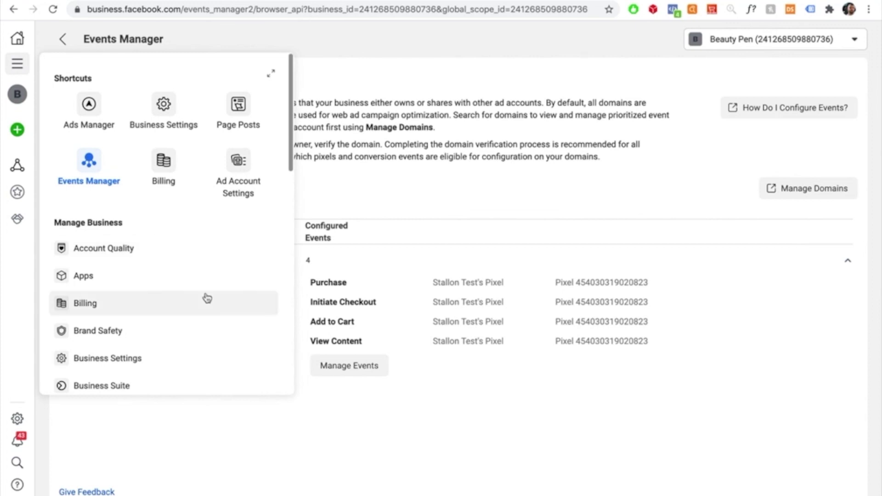
pyautogui.scroll(-6, 227, 298)
pyautogui.scroll(-7, 228, 299)
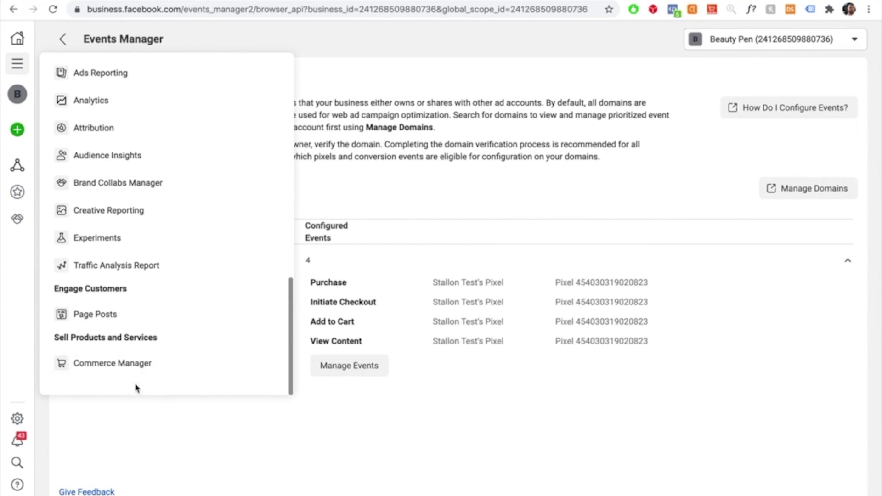
pyautogui.click(132, 363)
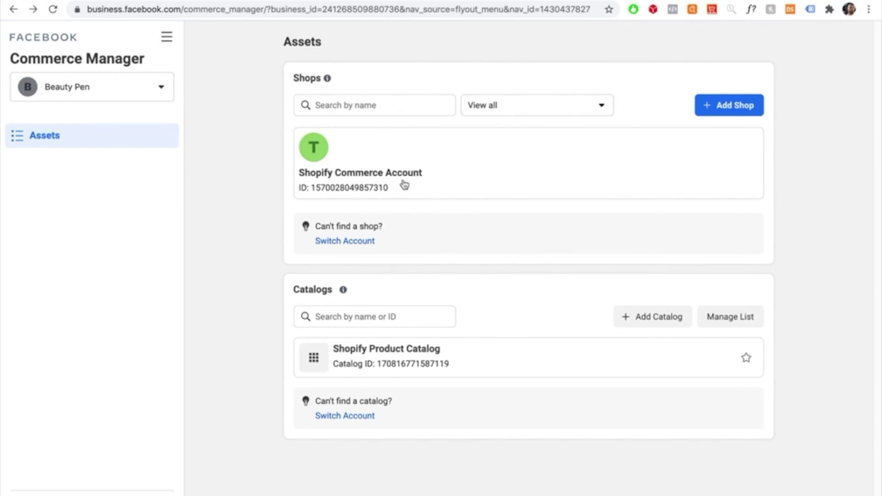
pyautogui.click(440, 167)
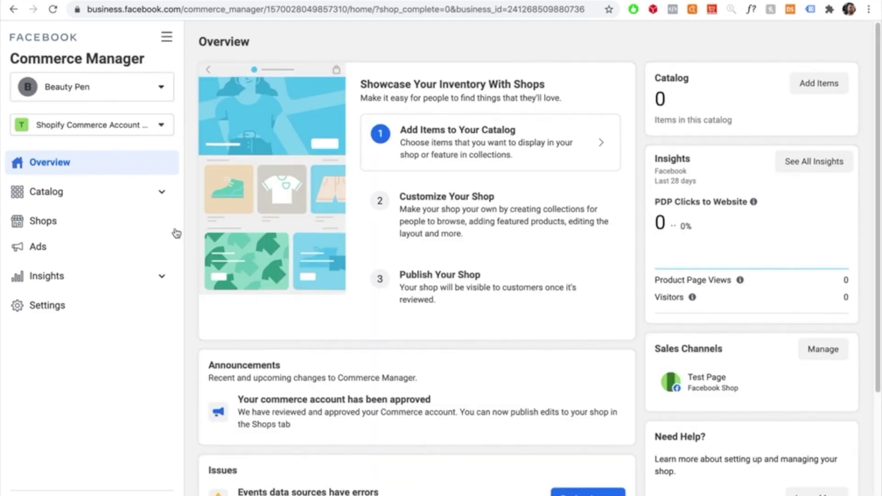
pyautogui.click(67, 314)
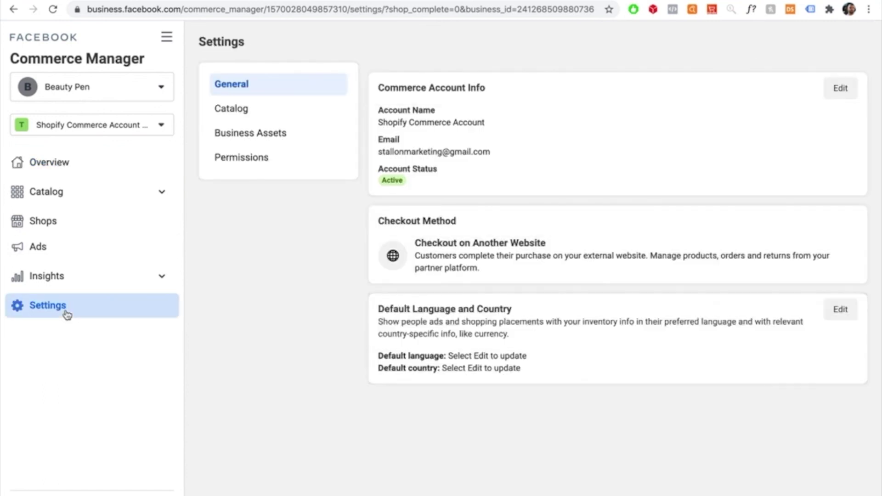
pyautogui.click(306, 143)
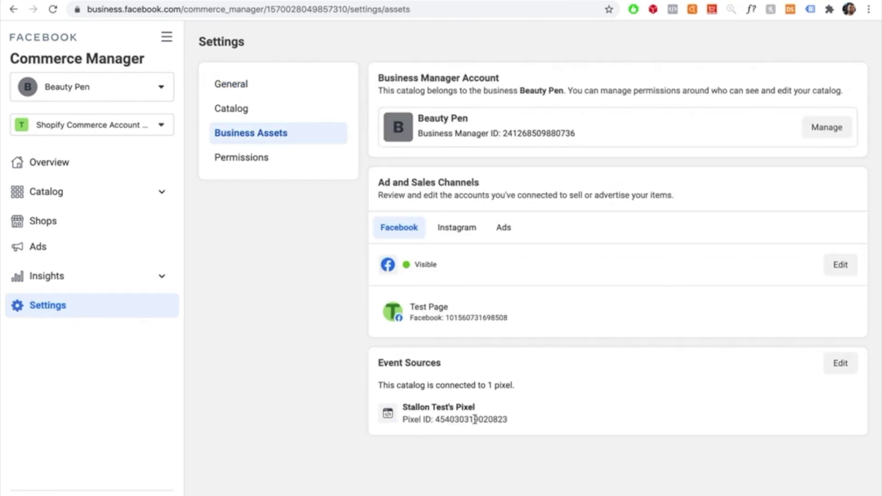
pyautogui.moveTo(386, 367); pyautogui.dragTo(440, 363)
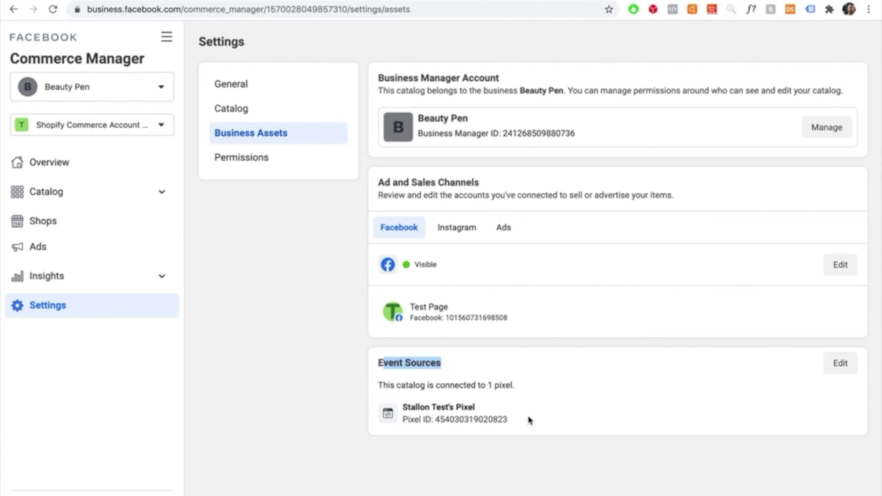
pyautogui.moveTo(496, 409); pyautogui.dragTo(403, 407)
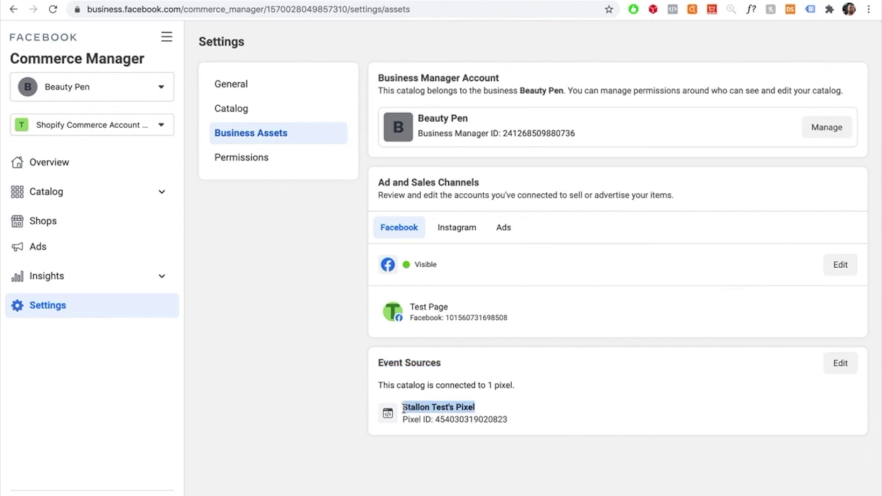